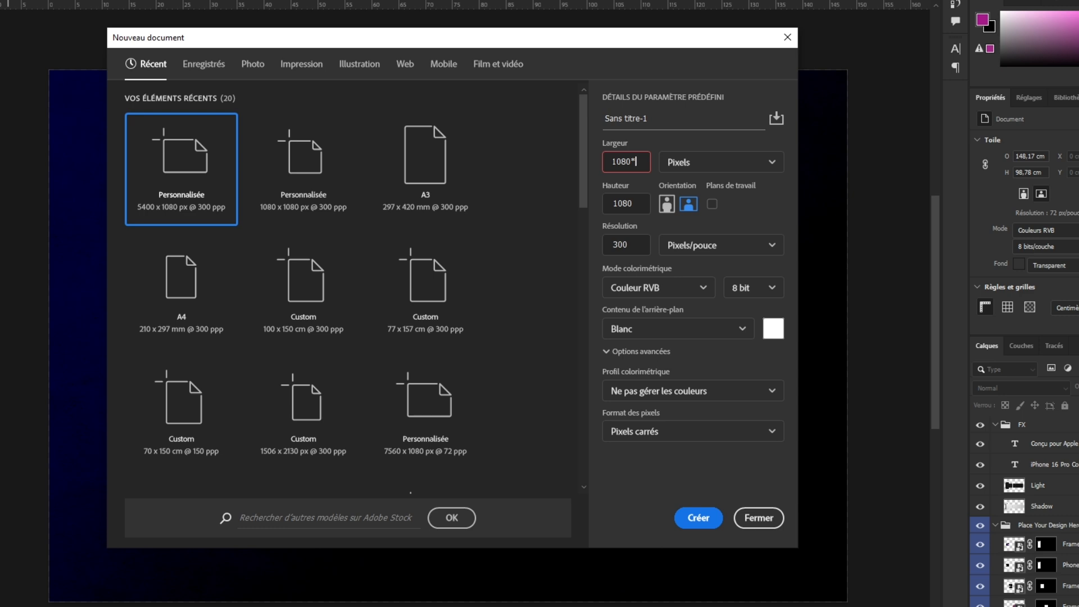
Step: Create a 5400 × 1080 px RGB document at 300 pixels per inch with a white background
click(698, 517)
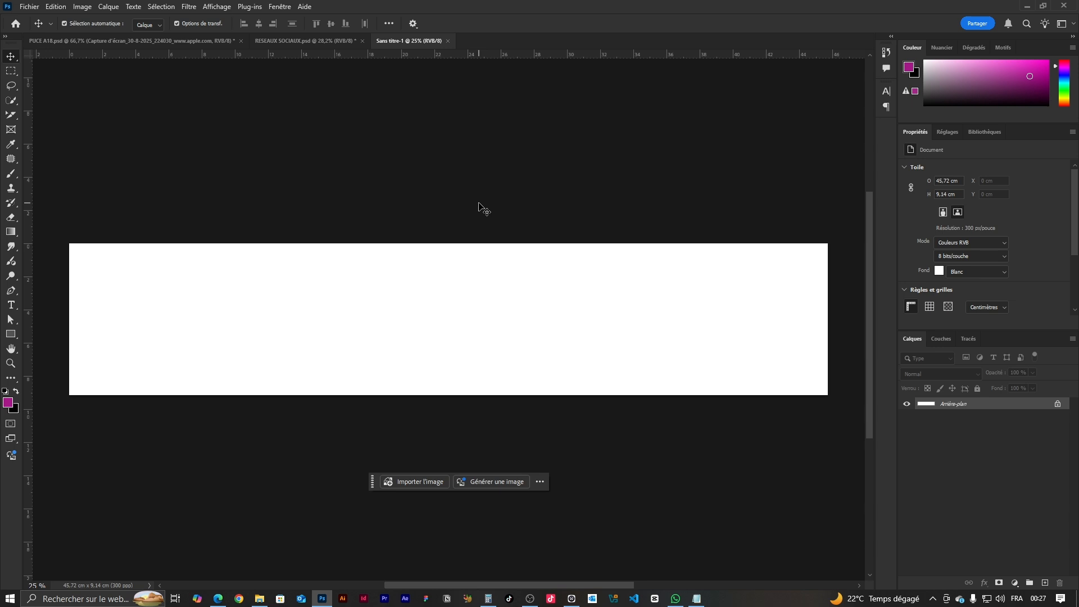
key(ctrl+a)
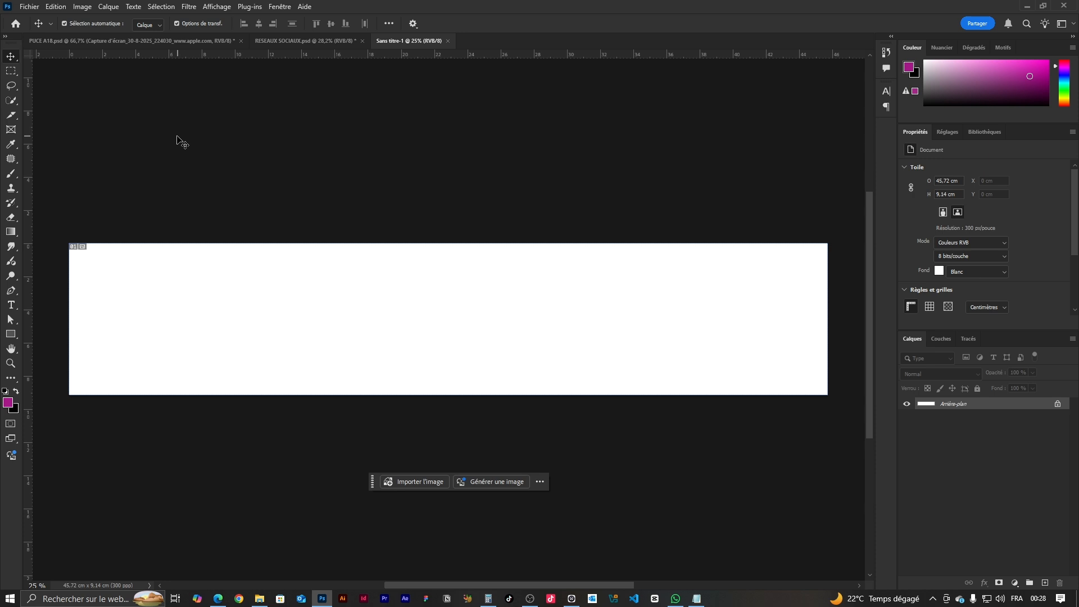
Step: Add a cyan guide layout with 5 columns across the canvas
click(217, 5)
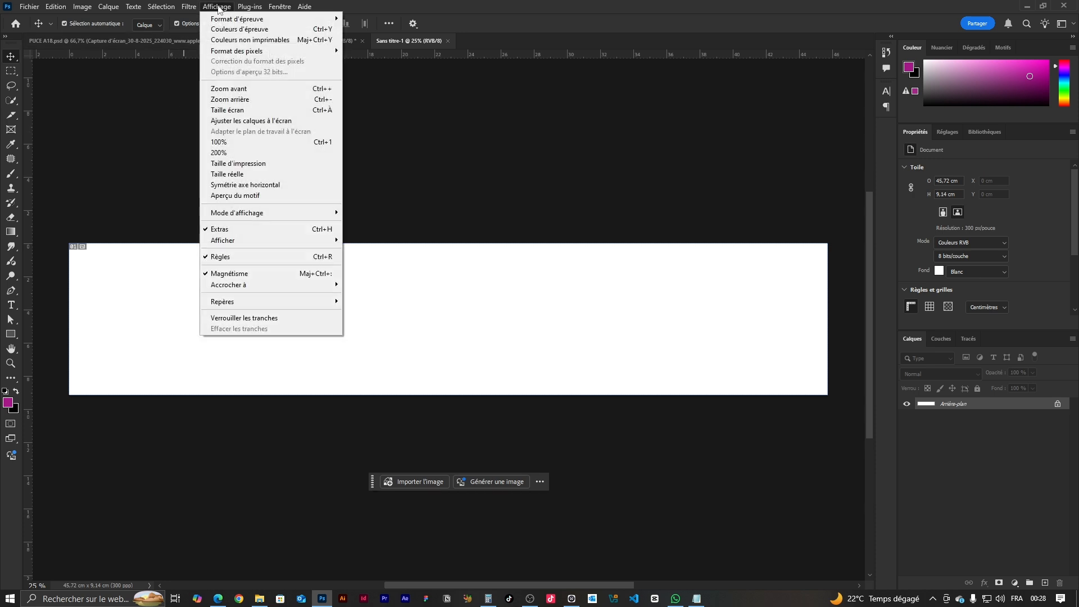
mouse_move(224, 301)
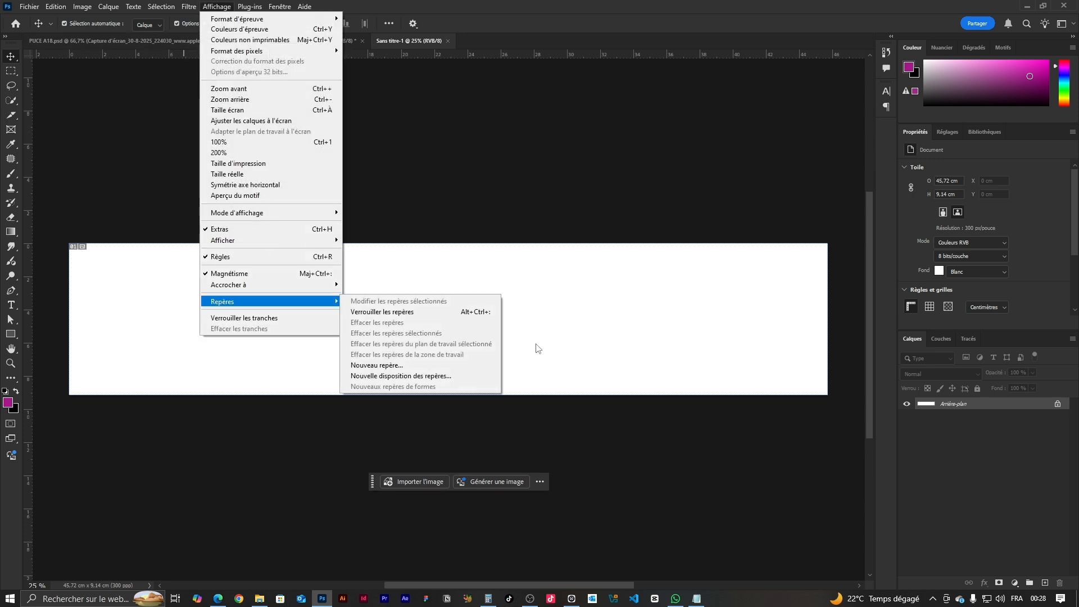
click(454, 376)
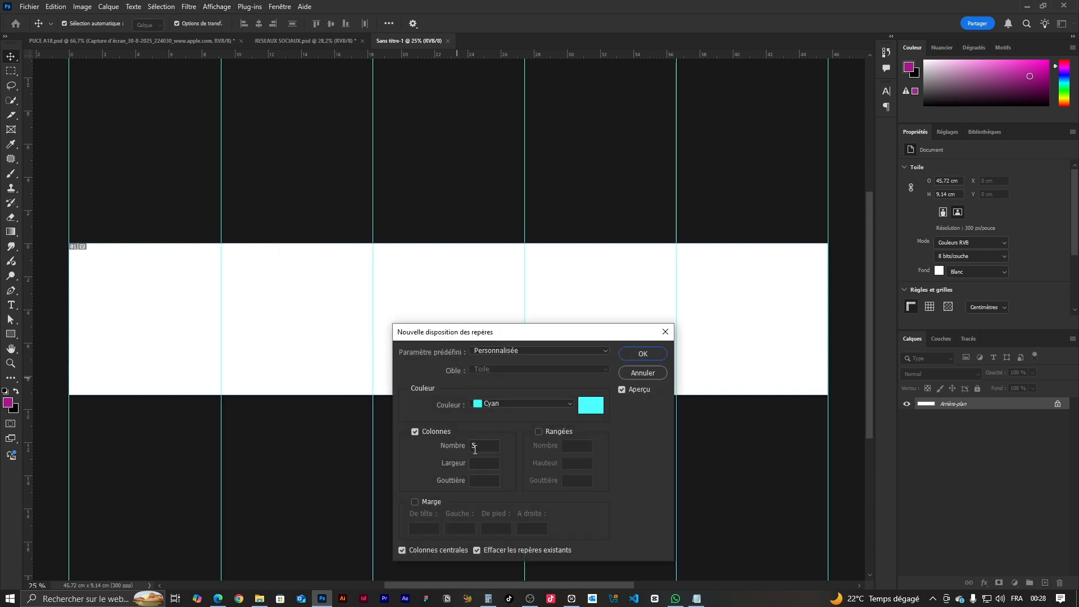
drag(515, 333, 478, 308)
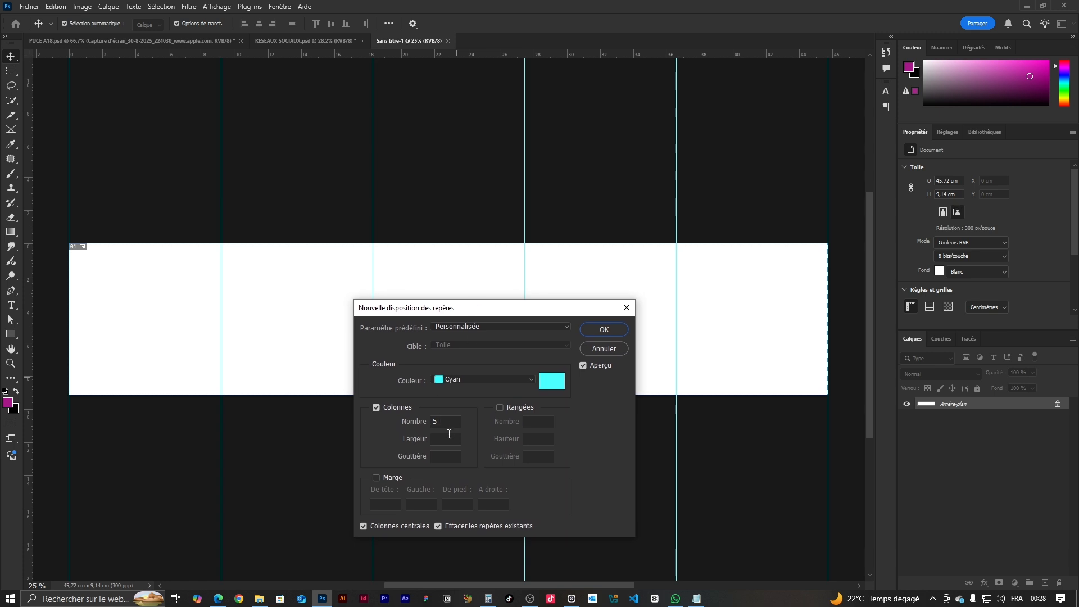
click(599, 332)
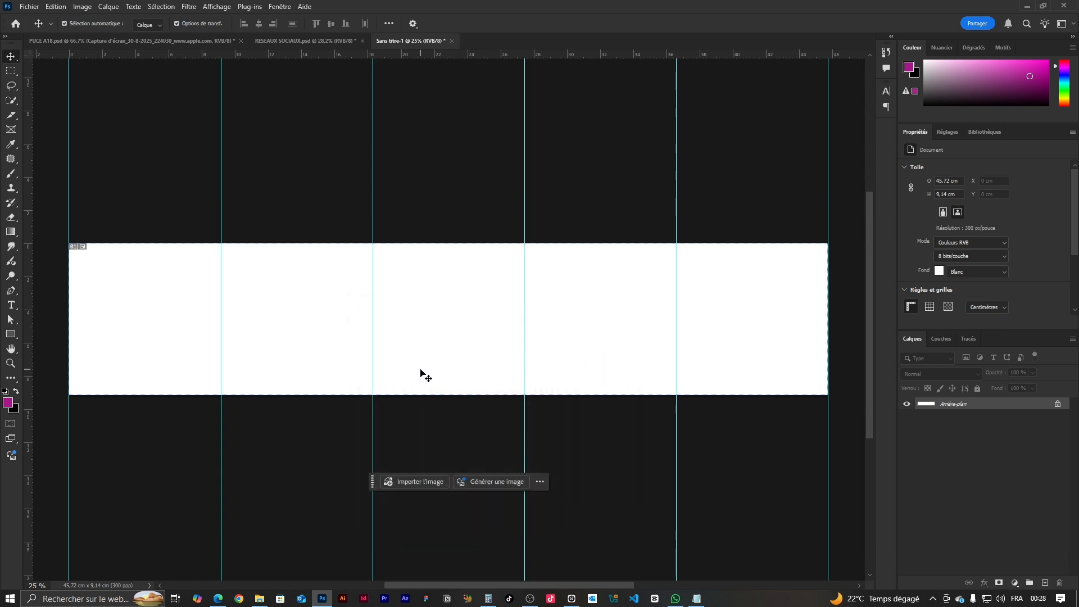
Step: Try slicing the canvas from its guides, and undo both the slices and the guide layout
click(12, 118)
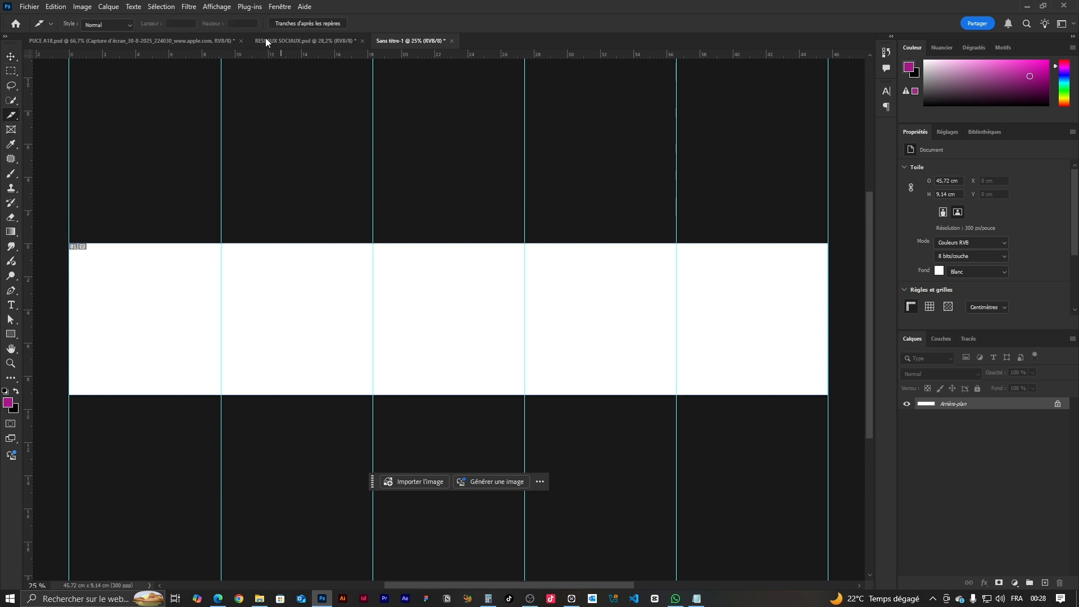
click(307, 23)
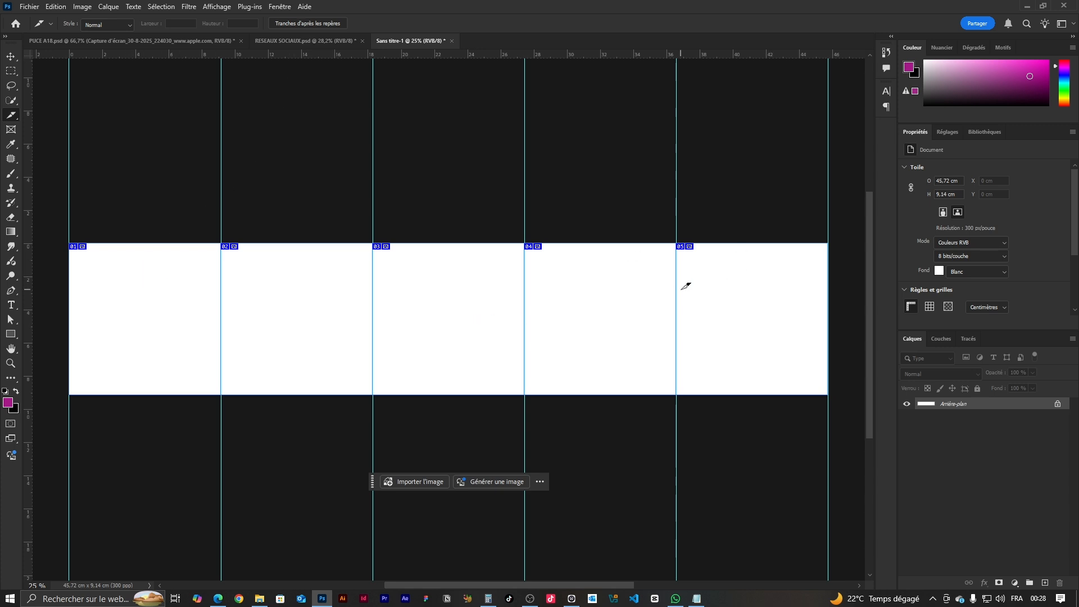
key(ctrl+z)
key(ctrl+z)
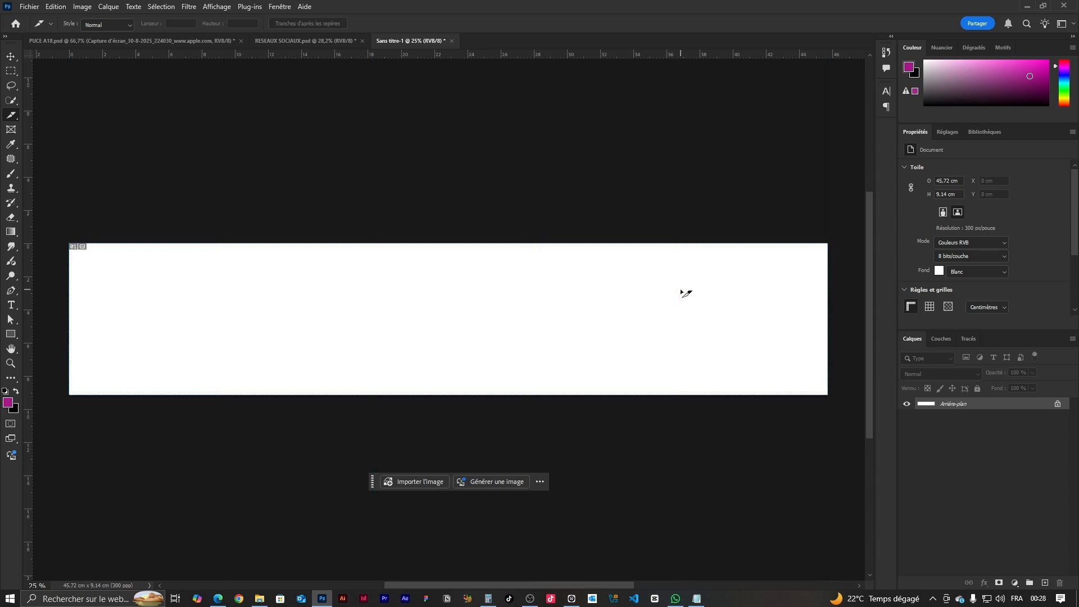
Step: Divide the full-canvas slice vertically into 5 evenly spaced slices with the Slice Select tool
right_click(14, 117)
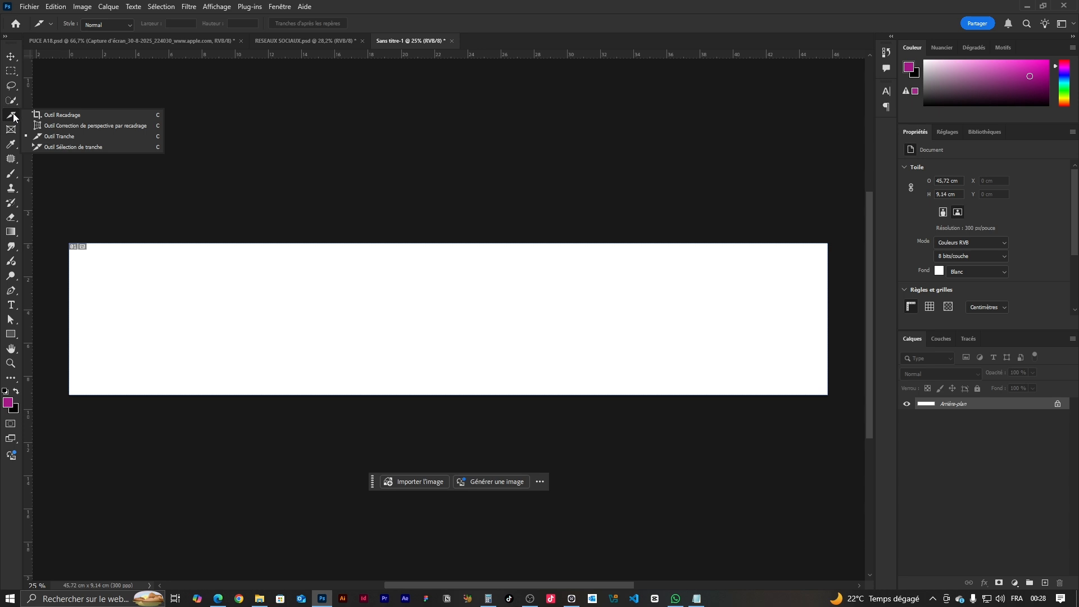
click(96, 147)
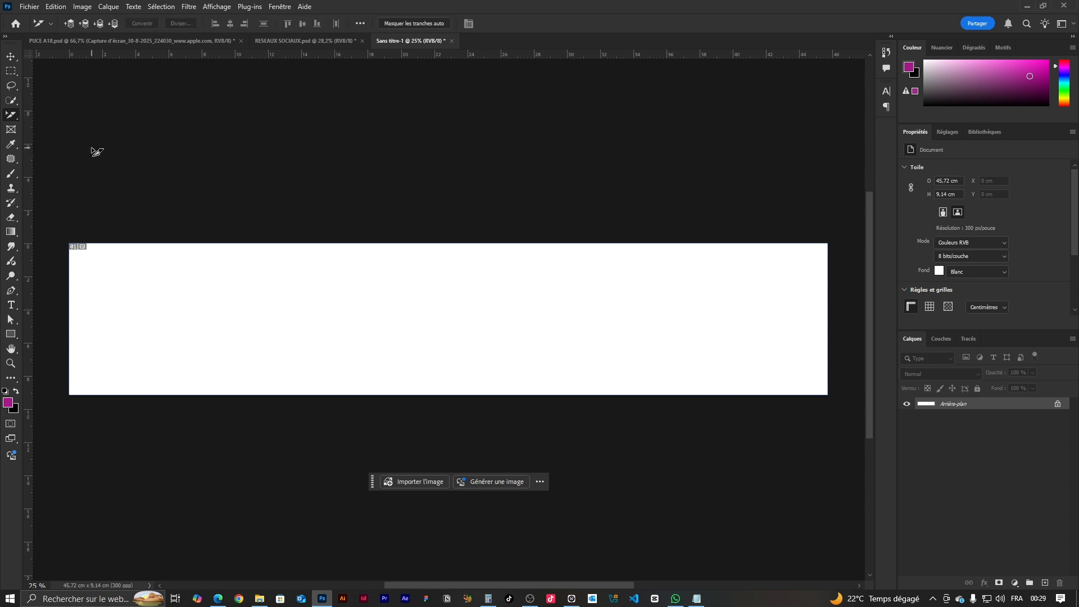
click(402, 304)
click(181, 23)
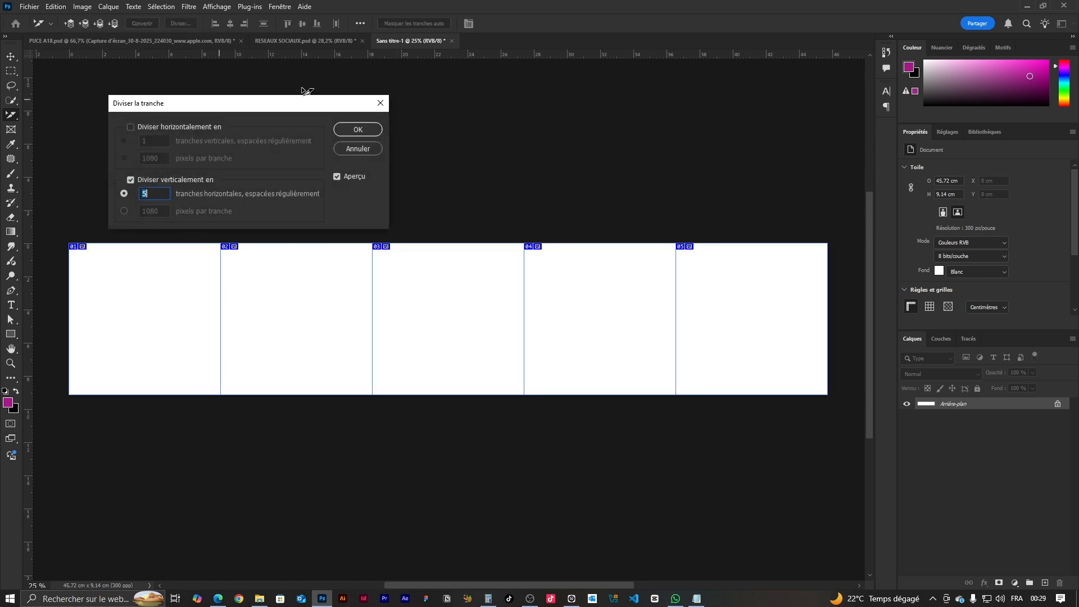
click(358, 126)
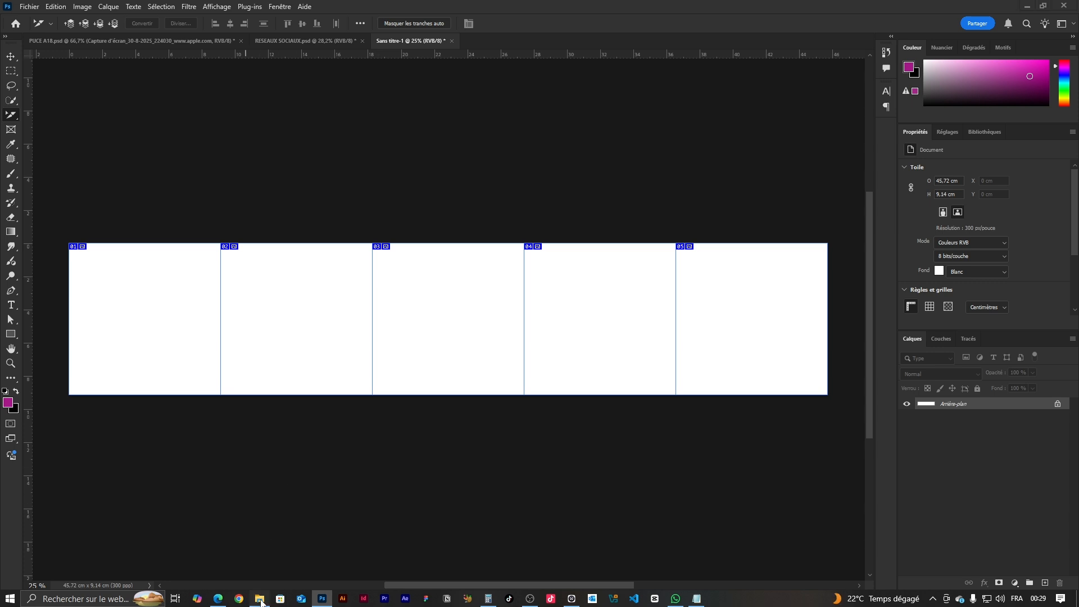
Step: Place the images W_White, download (4), download (5), Phone 2 and Phone 3 from File Explorer into the document
click(262, 599)
drag(238, 197, 163, 154)
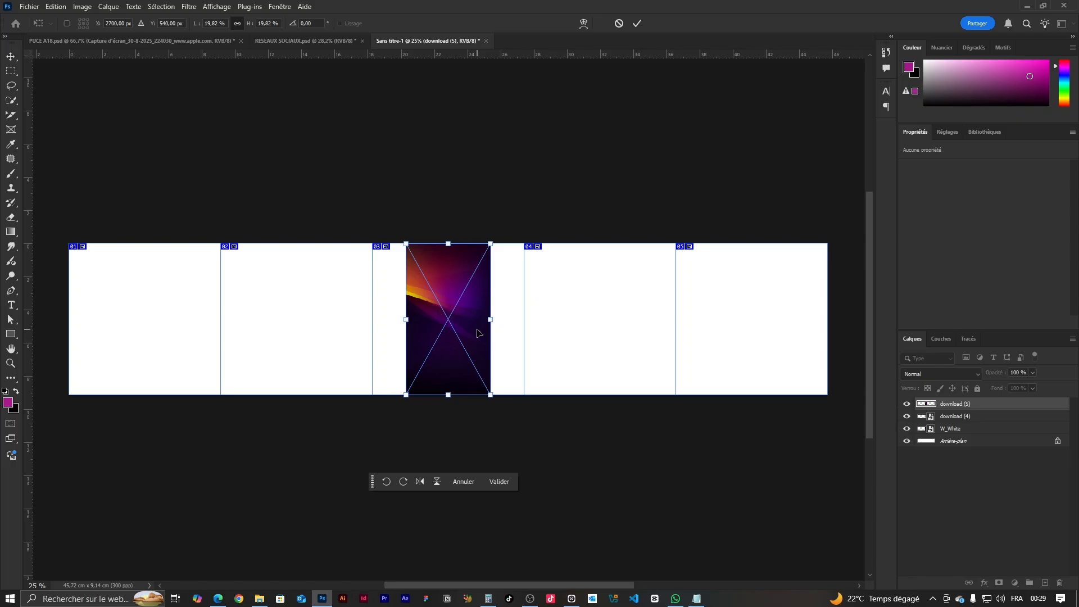
key(Return)
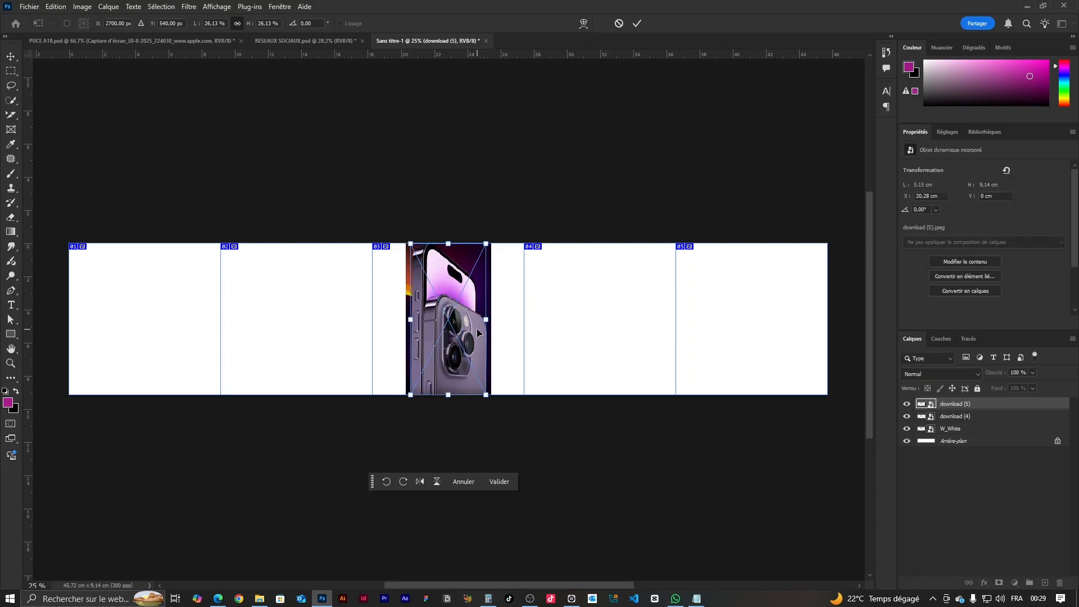
key(Return)
key(Return)
Step: Move and scale the backgrounds to fill their slices: download (4) in 01, W_White in 03 and download (5) in 05
drag(446, 349, 135, 296)
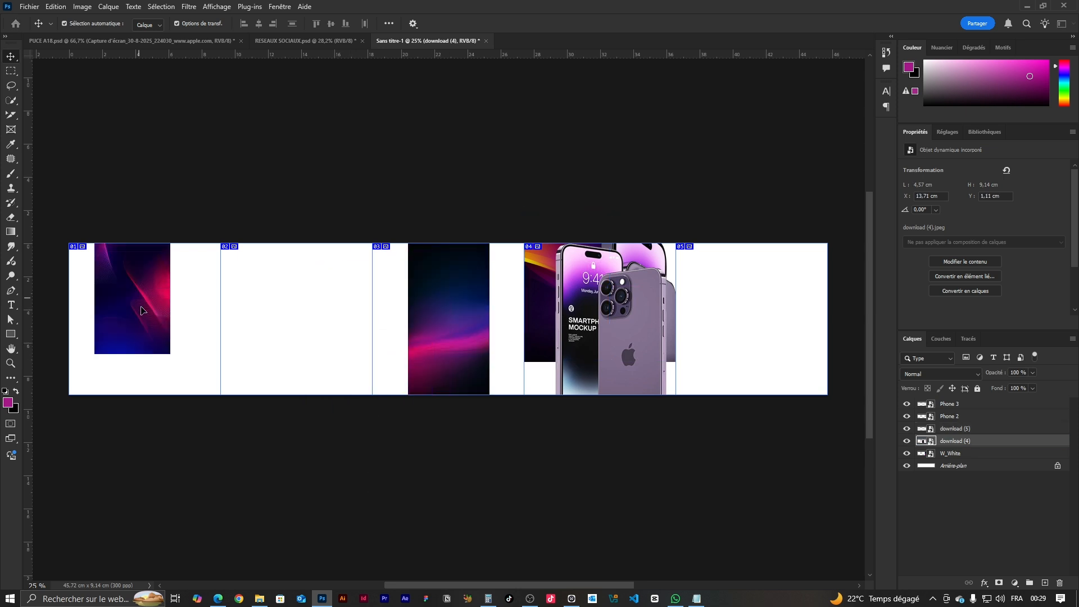
drag(135, 358, 135, 484)
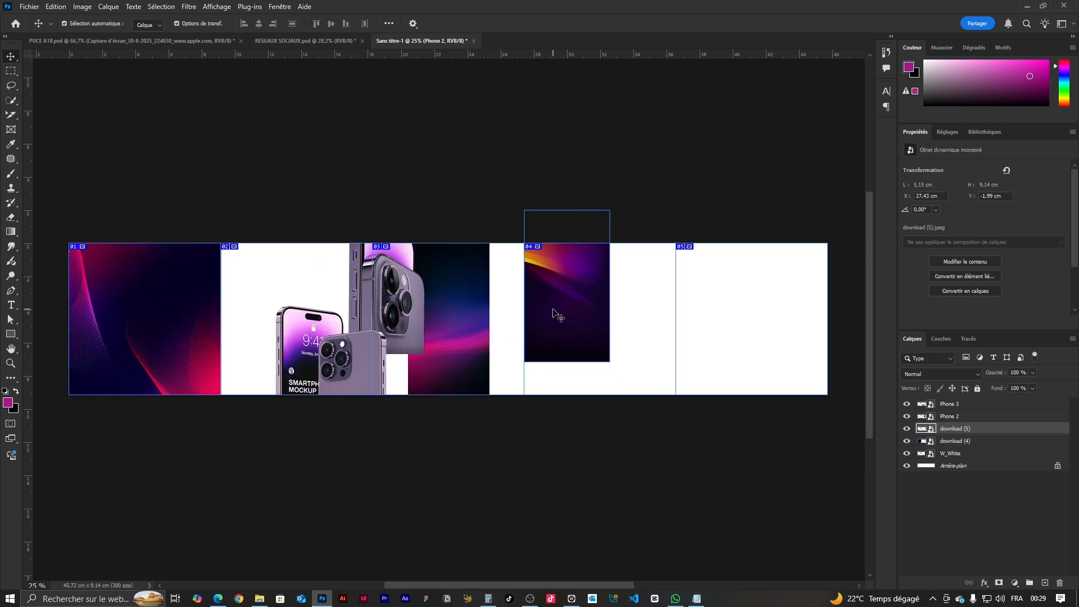
drag(552, 246, 739, 314)
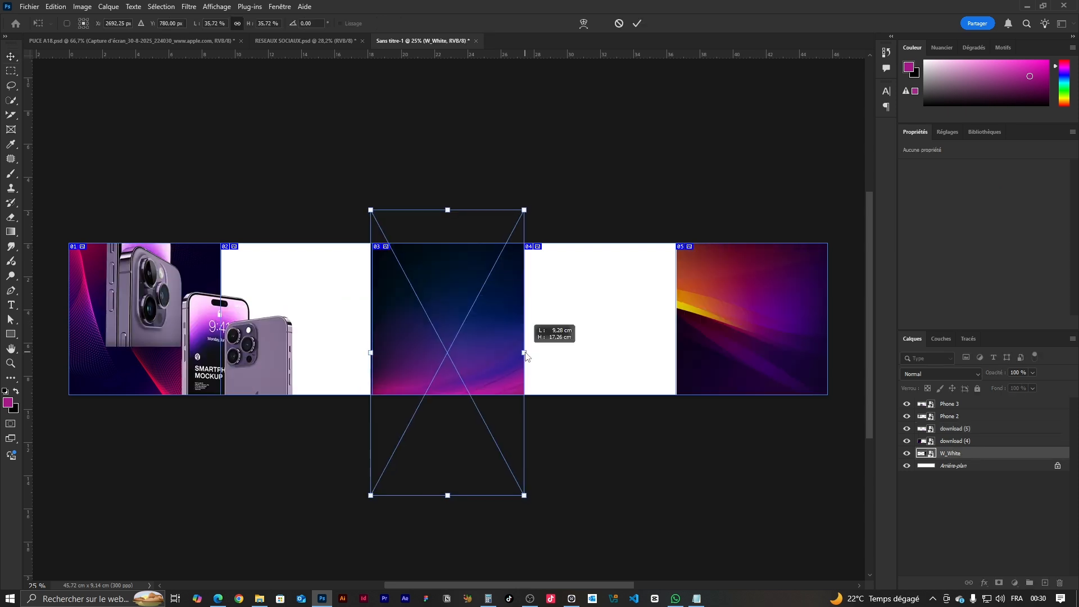
drag(526, 354, 526, 354)
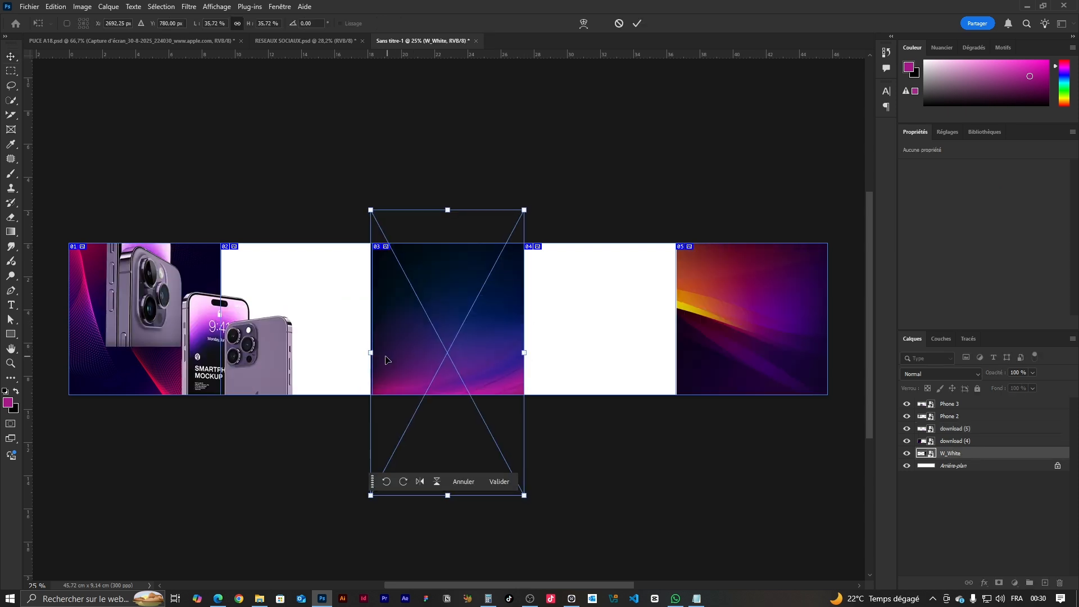
drag(373, 353, 375, 354)
key(Return)
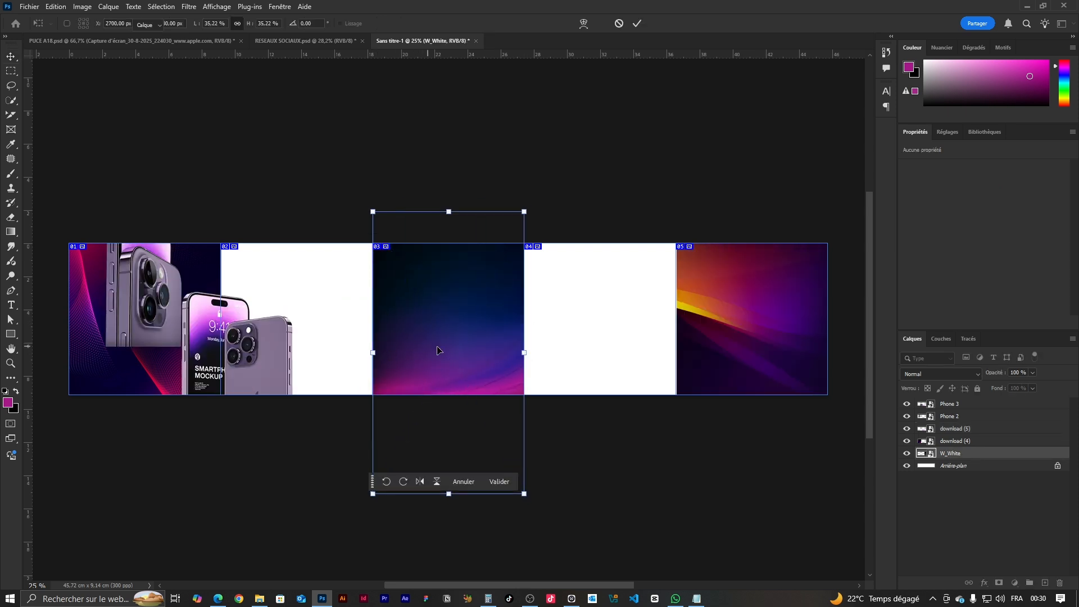
click(557, 141)
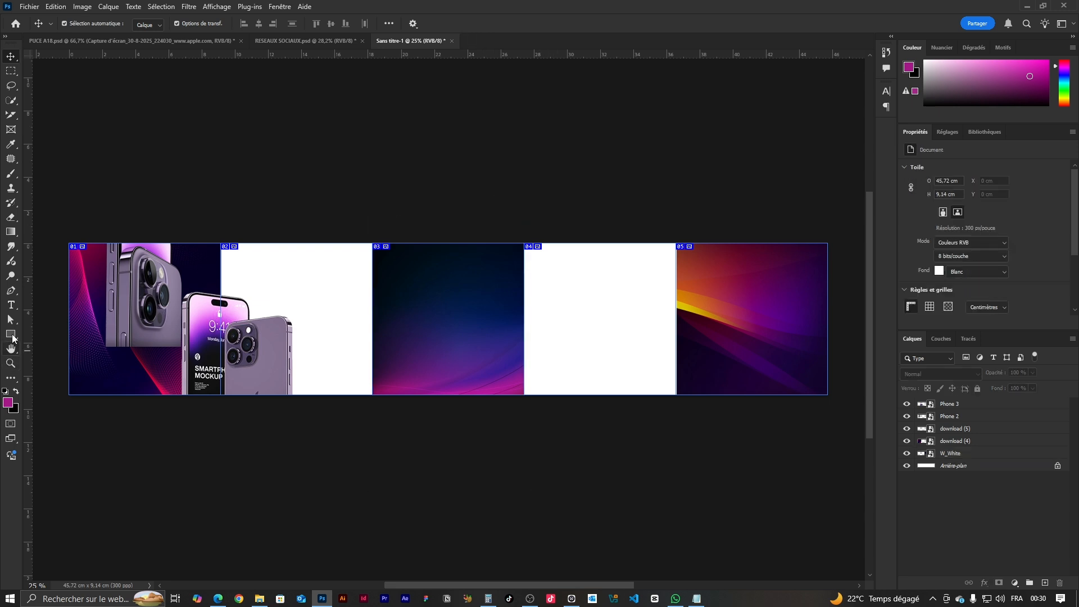
Step: Draw a very dark purple rectangle about 1080 × 1138 px over slice 04 and duplicate it onto slice 02
key(u)
drag(524, 244, 675, 403)
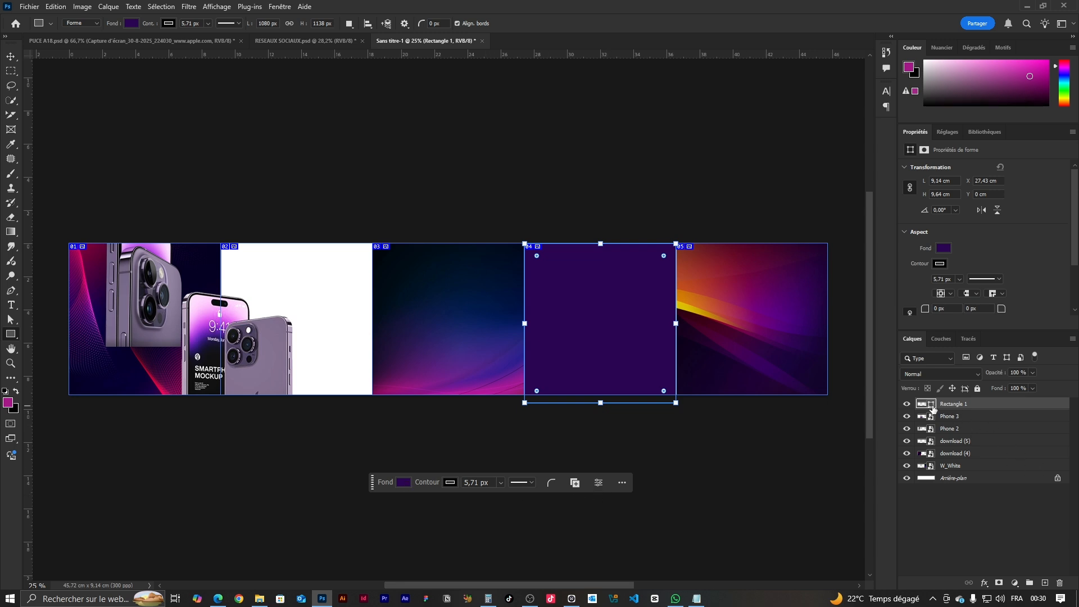
double_click(932, 406)
click(1032, 339)
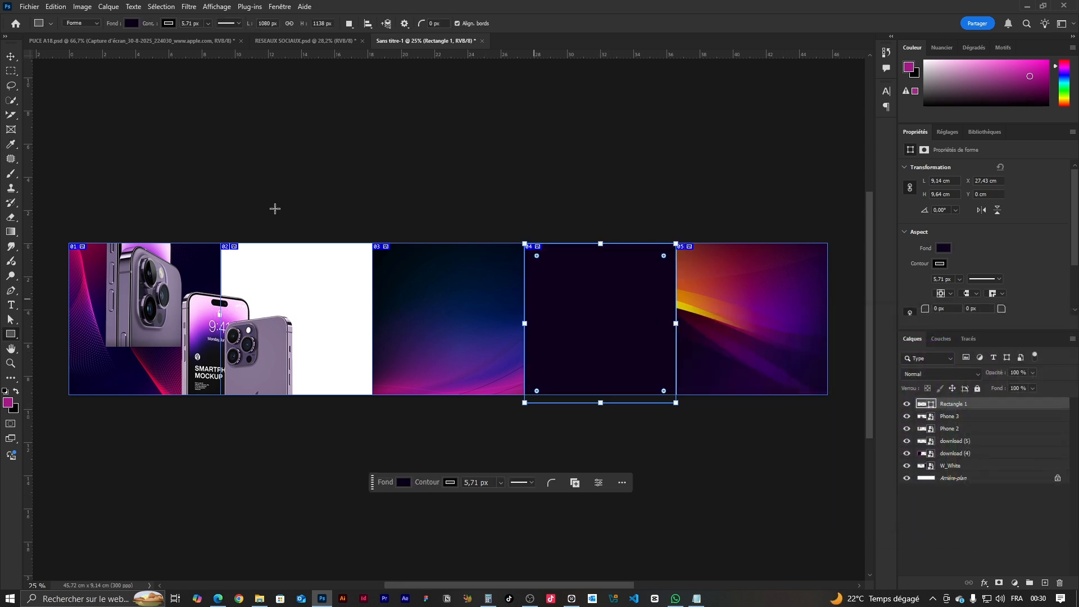
click(11, 56)
drag(610, 310, 306, 306)
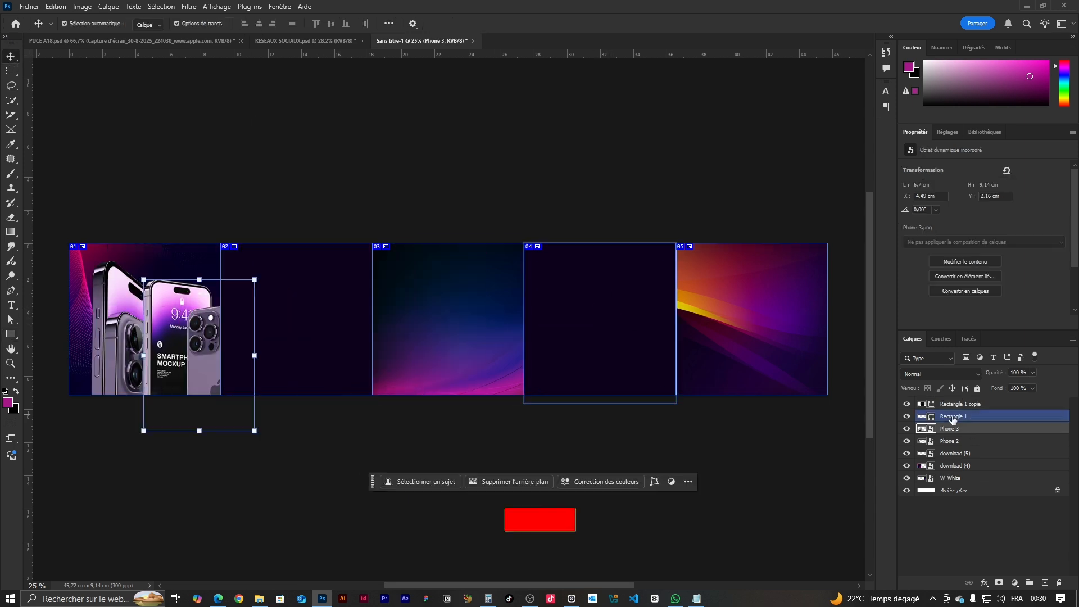
Step: Raise the Phone 3 layer above both rectangles and move it to the boundary between slices 04 and 05
drag(952, 426, 950, 404)
drag(294, 339, 676, 303)
Step: Raise Phone 2 to the top of the layers, rotate it about 29.43° and enlarge it across slices 01 and 02
drag(130, 338, 170, 364)
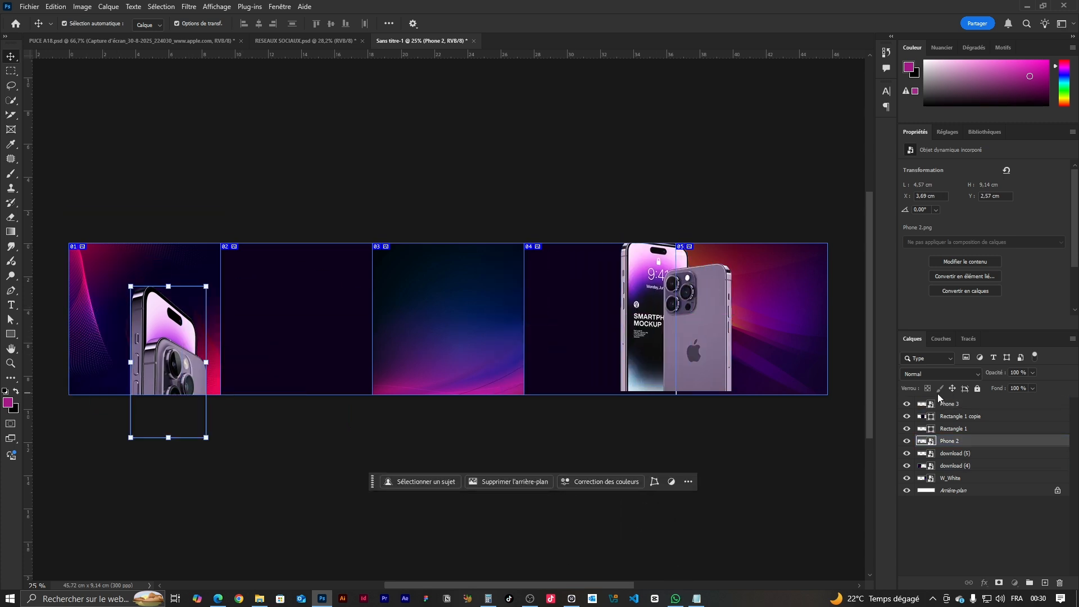
drag(938, 395, 938, 396)
drag(171, 345, 229, 329)
drag(274, 274, 303, 307)
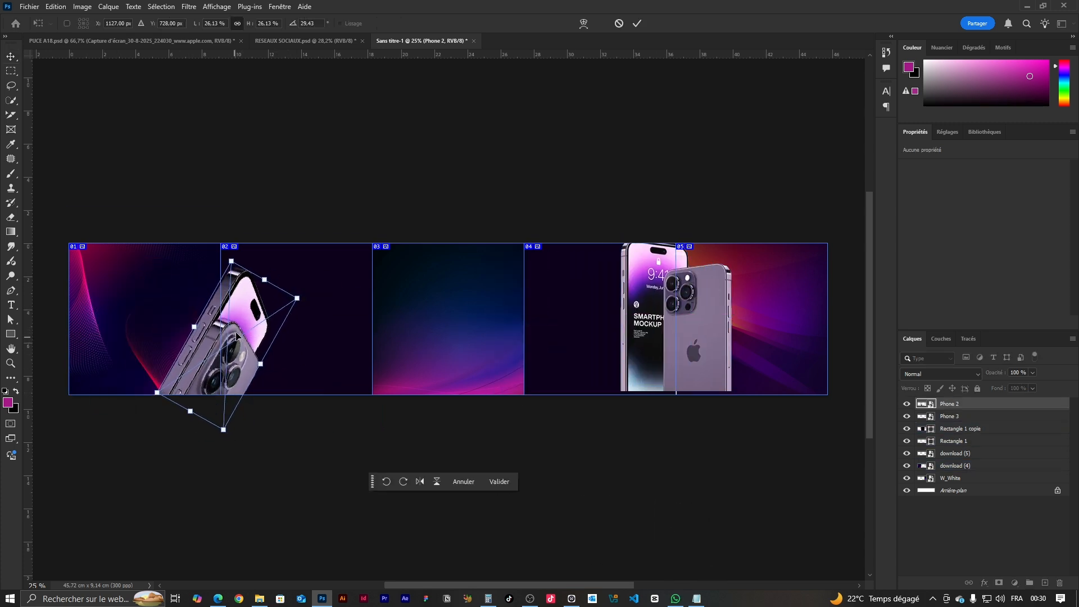
drag(157, 394, 145, 404)
key(Return)
Step: Shrink Phone 3 into slice 05 and bring the A18 Pro chip and purple phones from PUCE A18.psd into slices 03 and 04
drag(705, 339, 771, 364)
drag(756, 301, 751, 293)
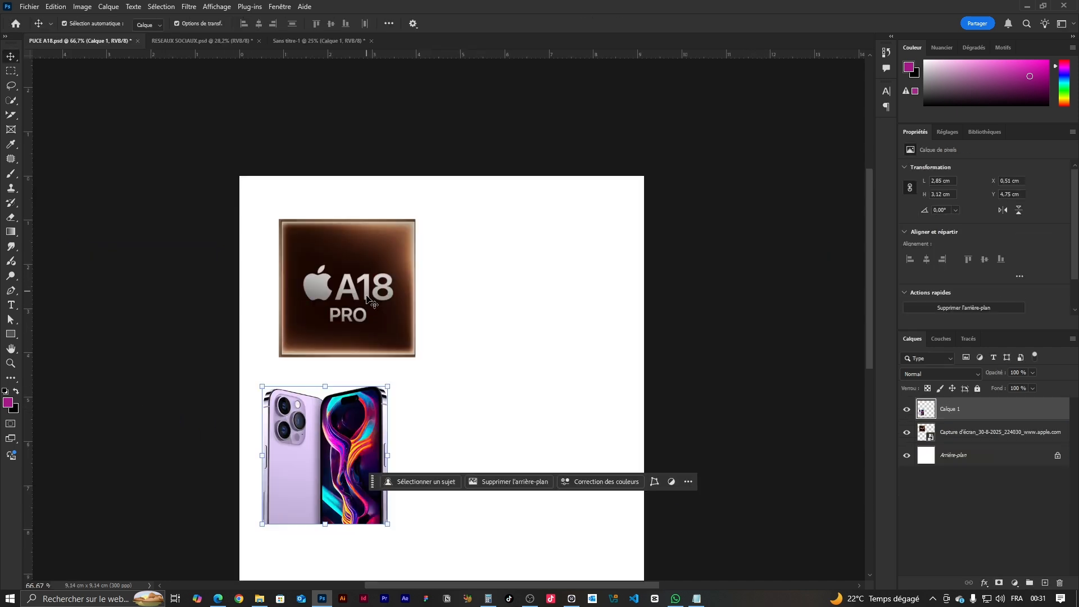
drag(368, 301, 611, 354)
Step: Apply a Gaussian Blur to the background images download (4), download (5) and W_White
click(109, 308)
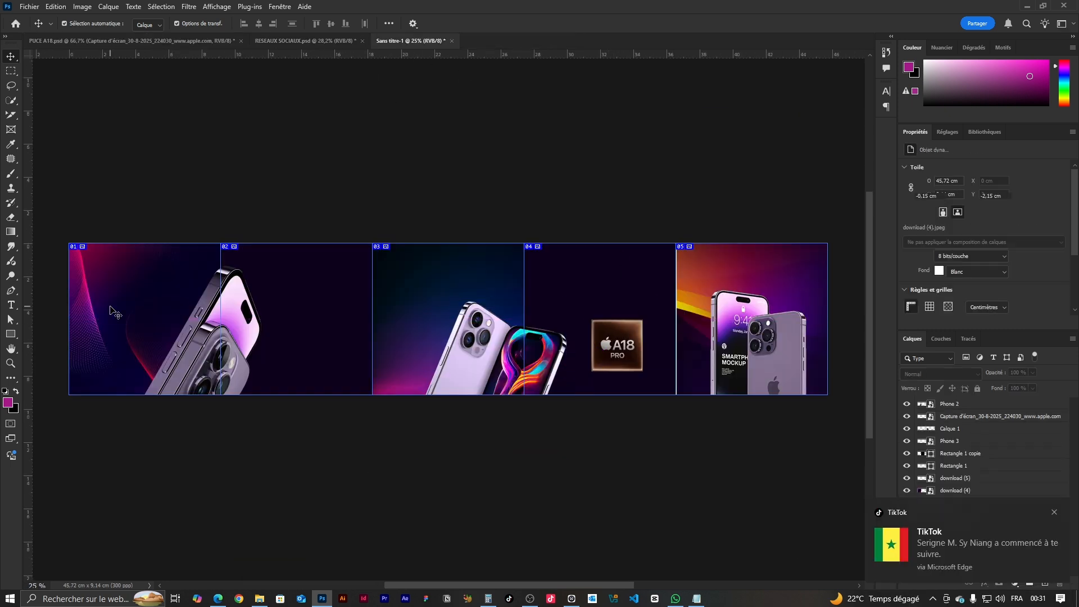
click(189, 6)
mouse_move(196, 171)
click(357, 224)
click(692, 407)
click(616, 344)
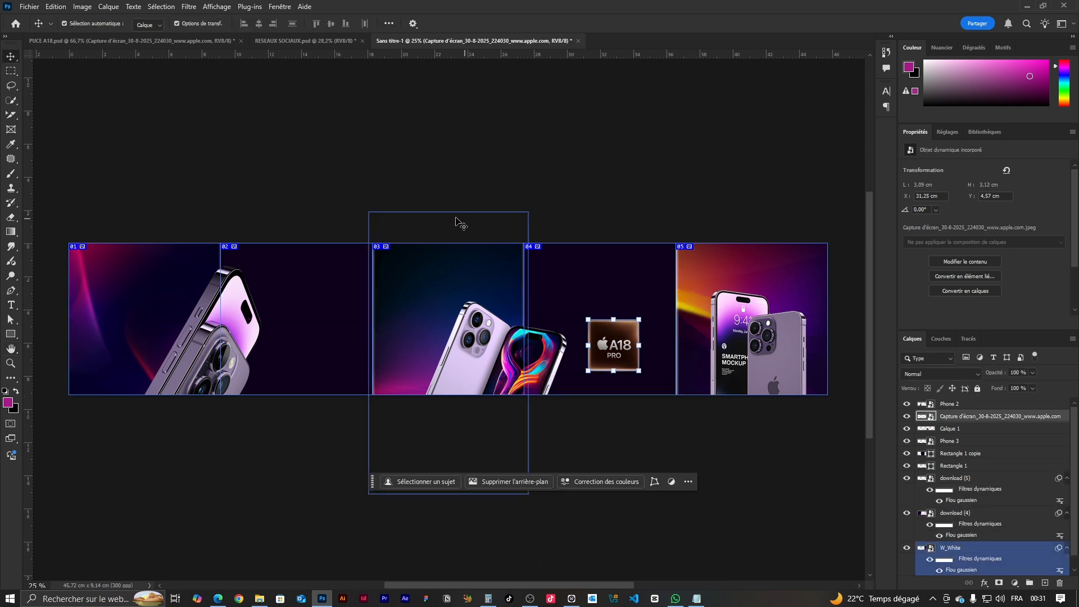
Step: Create a new layer group above Phone 2 and name it Texte
click(950, 404)
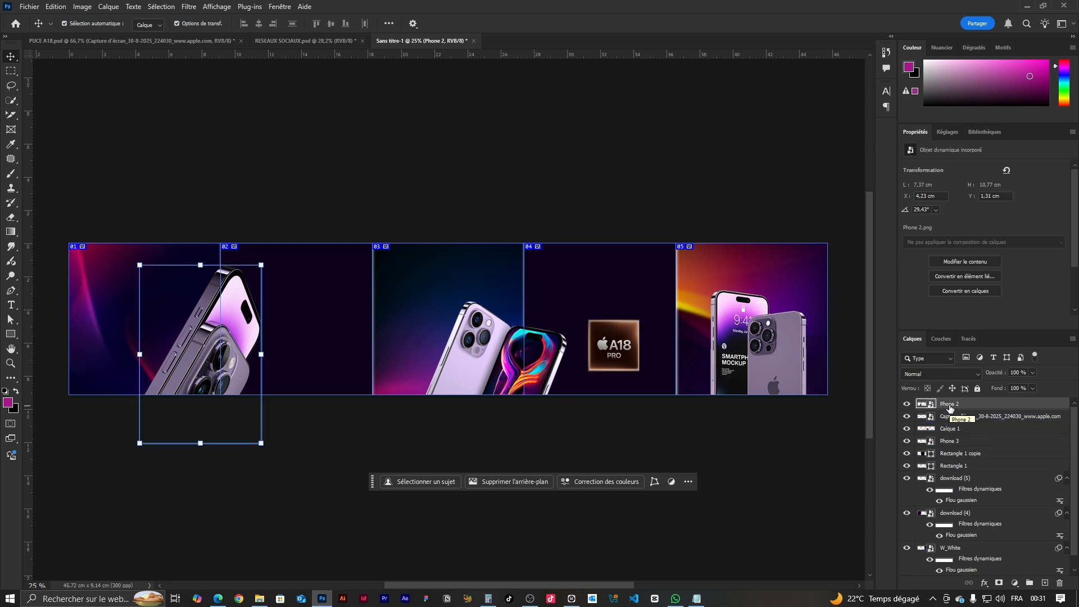
click(1029, 583)
double_click(950, 404)
text(Text)
text(e)
key(Return)
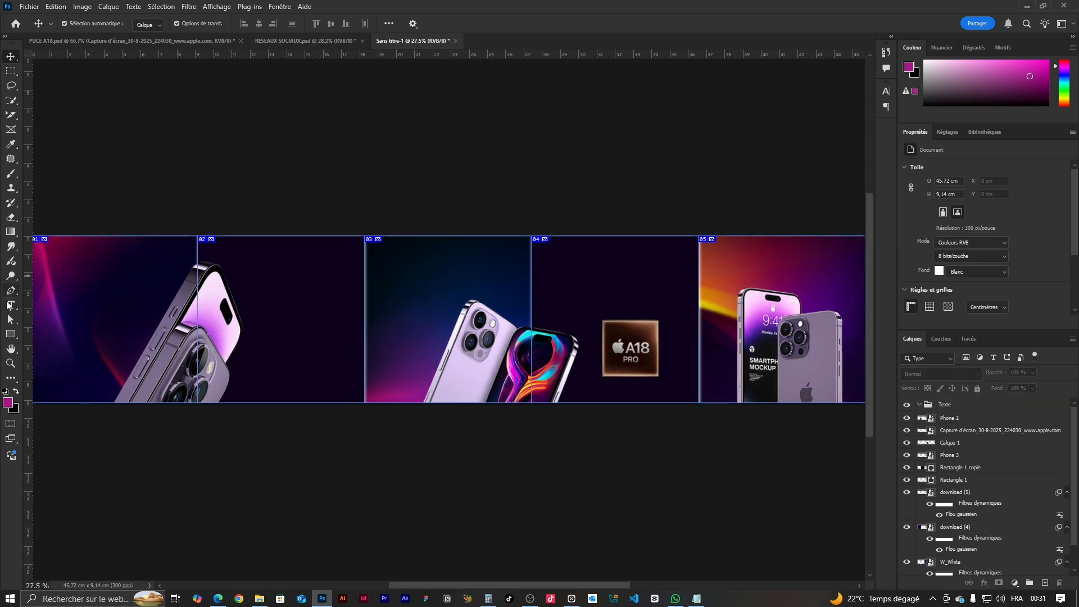
Step: Add the white Montserrat Black title "iPhone 16 Pro" from the clipboard history in slice 01 at 23 pt
click(10, 305)
scroll(638, 106, down, 4)
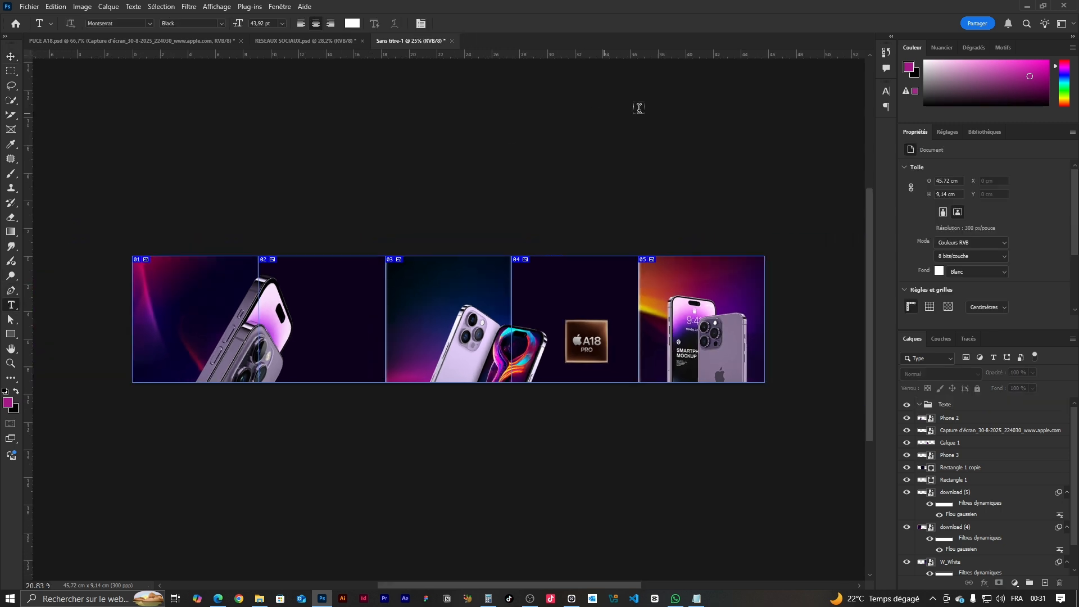
scroll(332, 222, up, 3)
click(127, 277)
key(super+v)
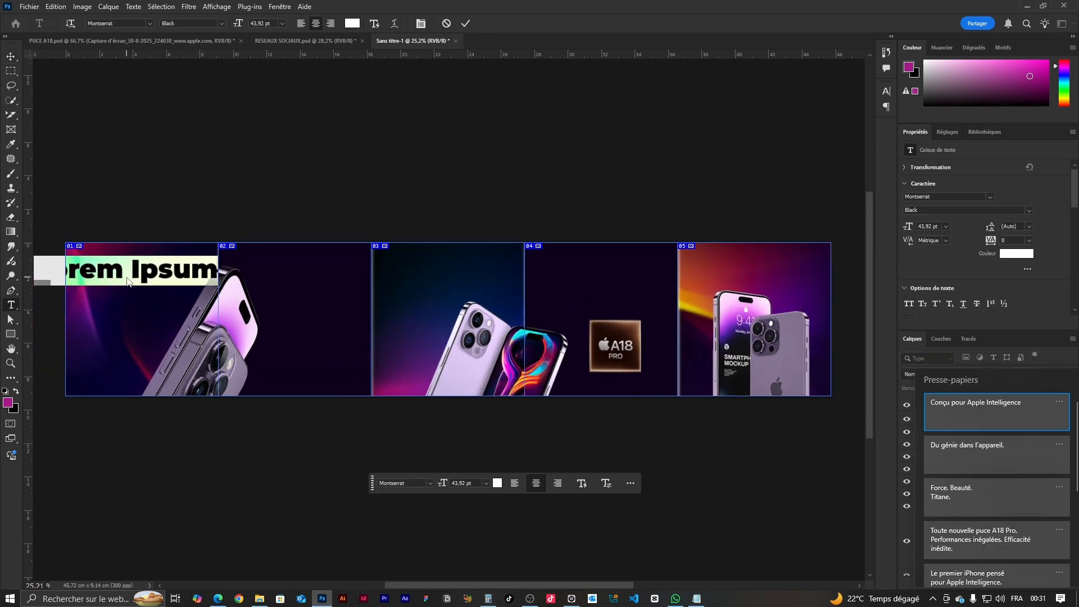
scroll(1009, 464, down, 5)
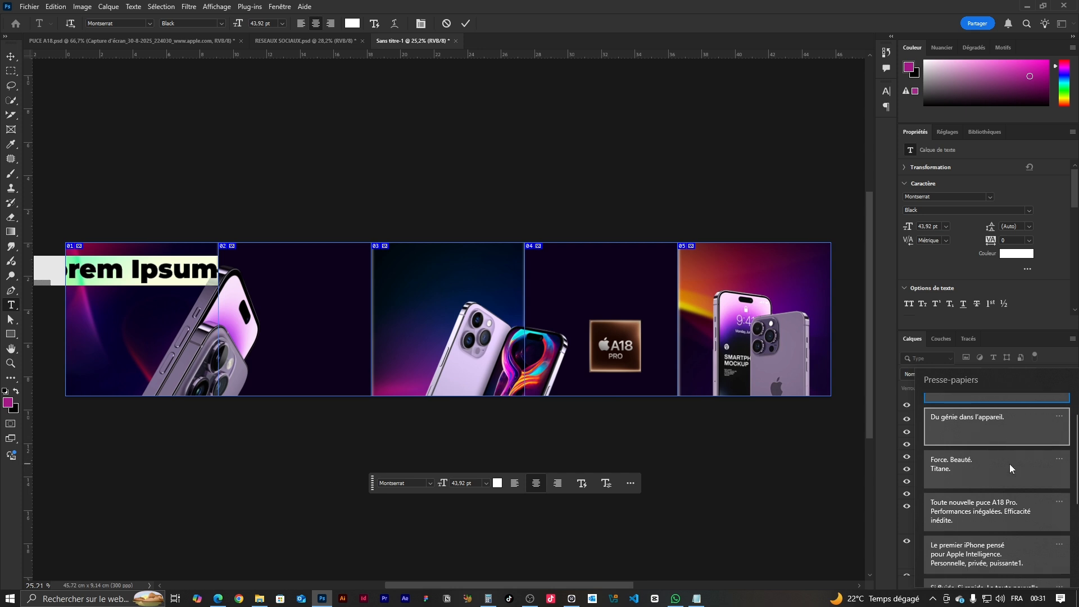
click(987, 551)
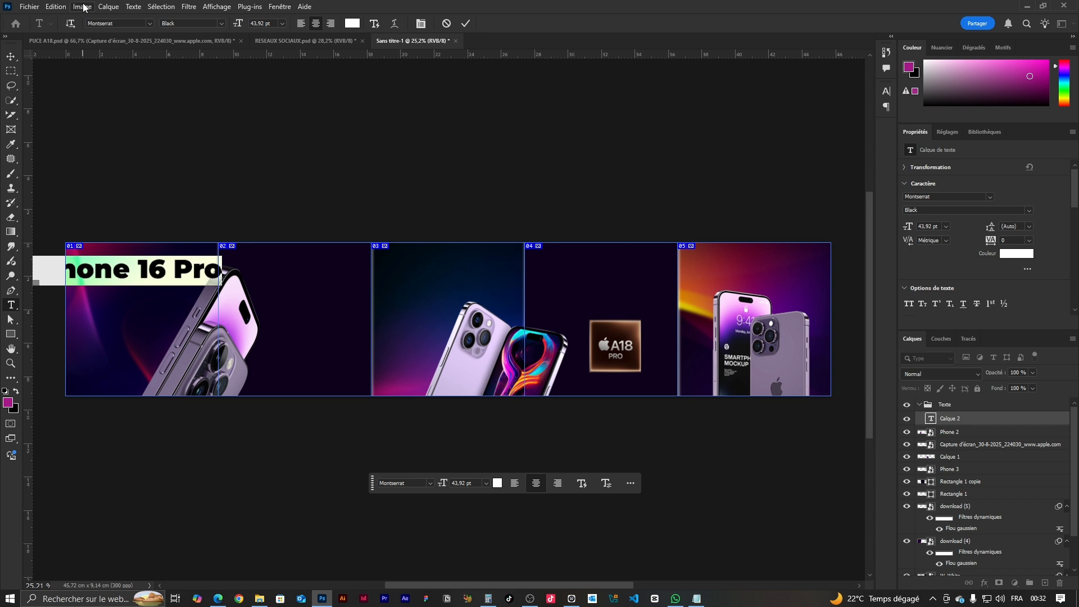
drag(242, 24, 231, 24)
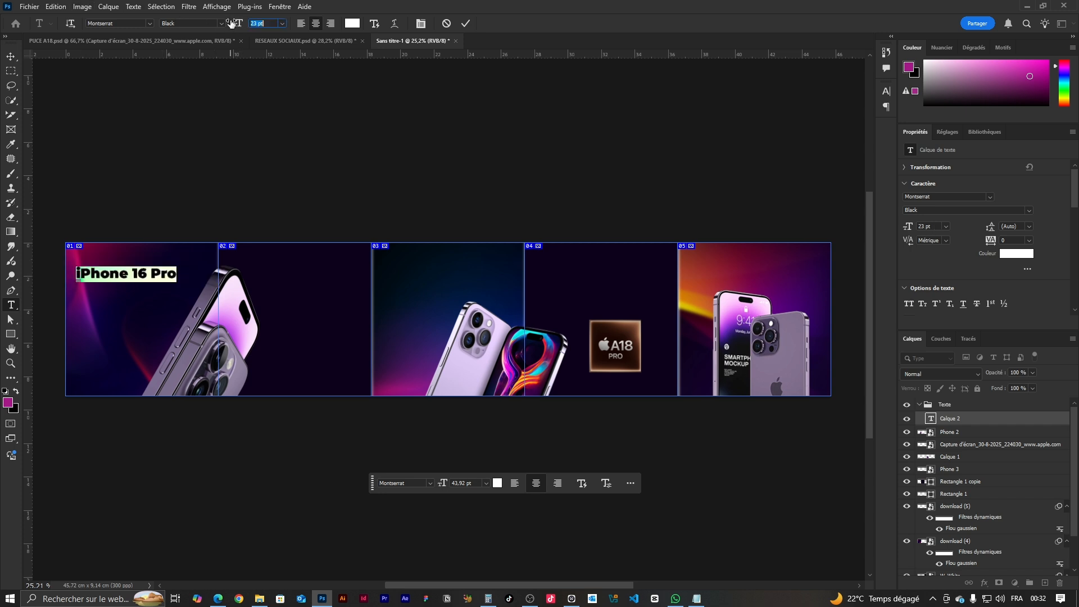
click(466, 24)
key(v)
Step: Duplicate the title just below itself in slice 01 and replace the copy's text with "Conçu pour Apple Intelligence" from the clipboard history
drag(150, 276, 156, 298)
double_click(156, 297)
key(super+v)
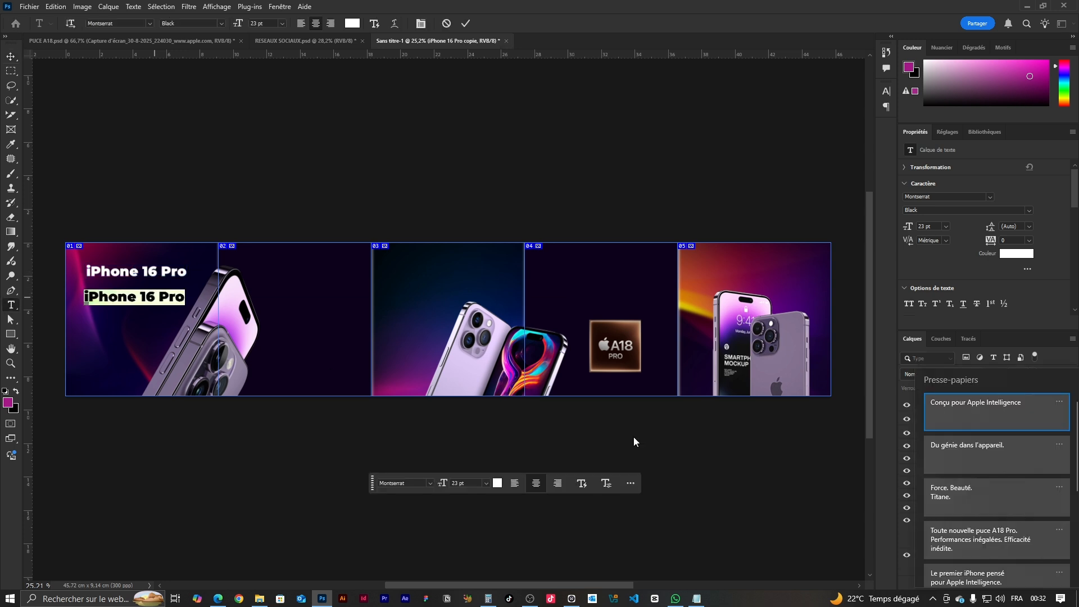
click(981, 409)
key(ctrl+a)
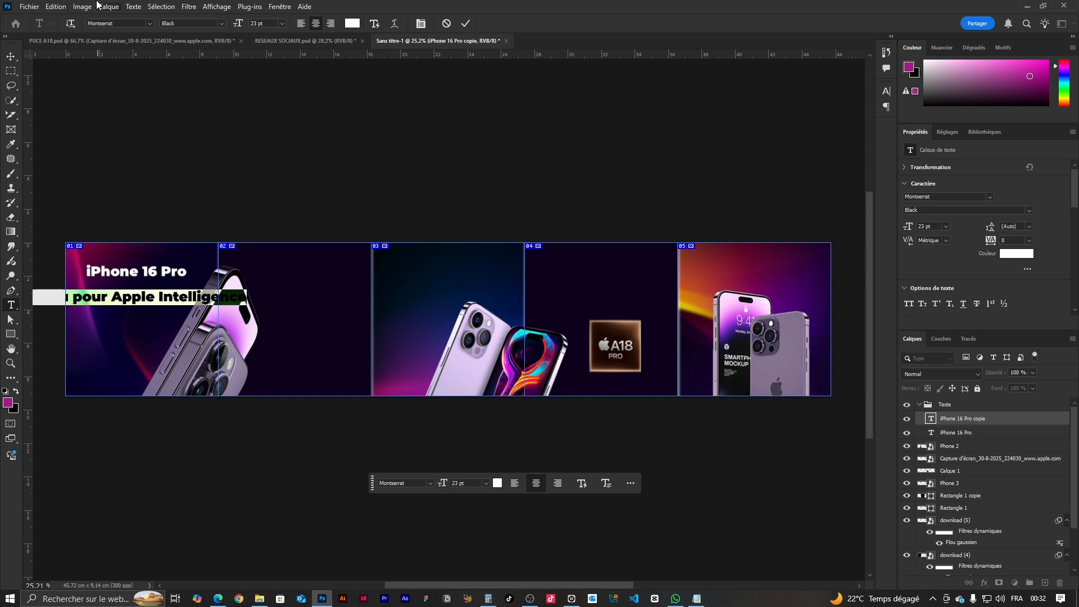
Step: Set the "Conçu pour Apple Intelligence" subtitle to the Regular style at 12 pt
click(222, 25)
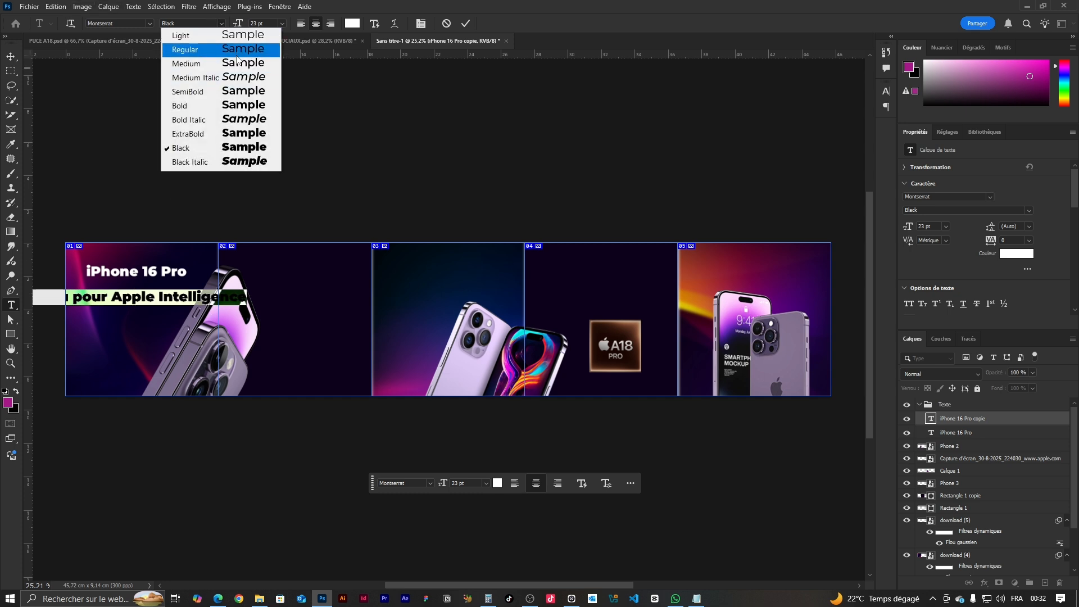
click(185, 48)
click(282, 23)
click(278, 108)
click(465, 23)
key(v)
Step: Duplicate the two-line iPhone 16 Pro title into slice 02 and replace the copy's text with "Points forts."
click(151, 281)
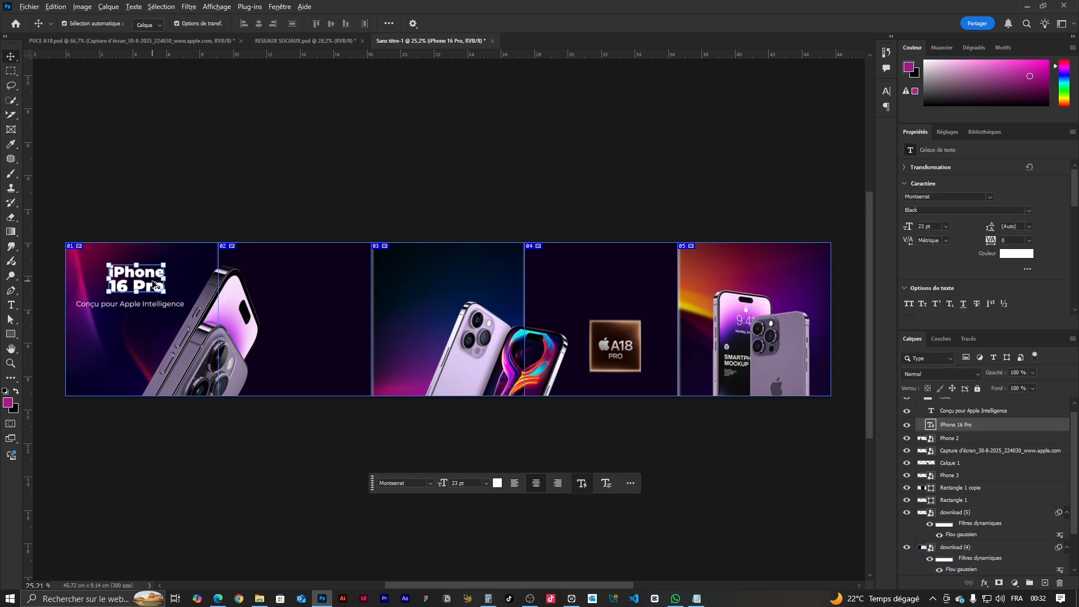
drag(151, 281, 315, 289)
double_click(319, 287)
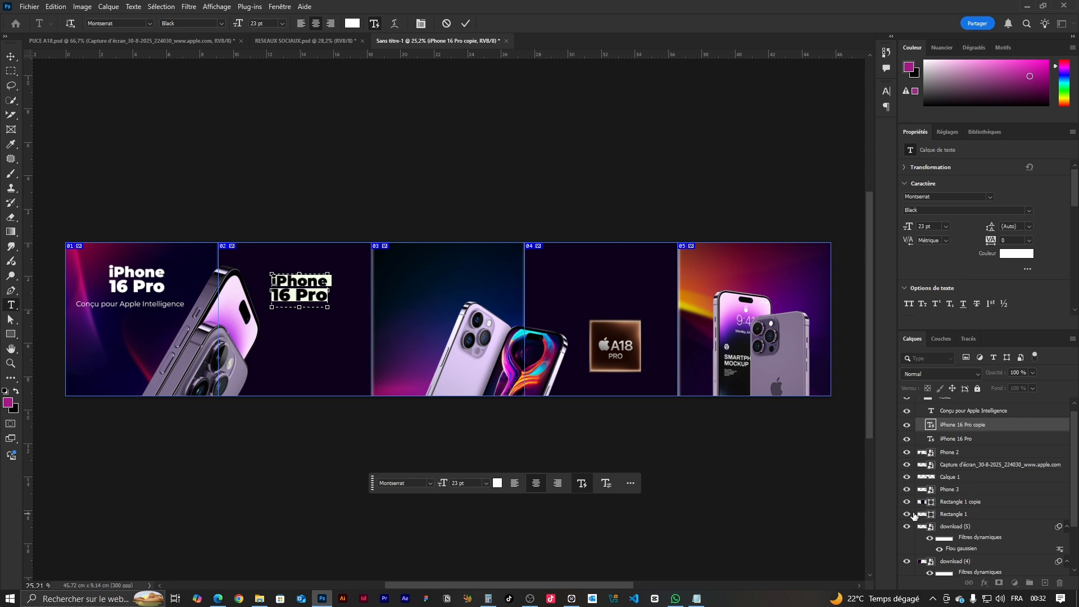
key(super+v)
scroll(997, 453, down, 5)
click(986, 516)
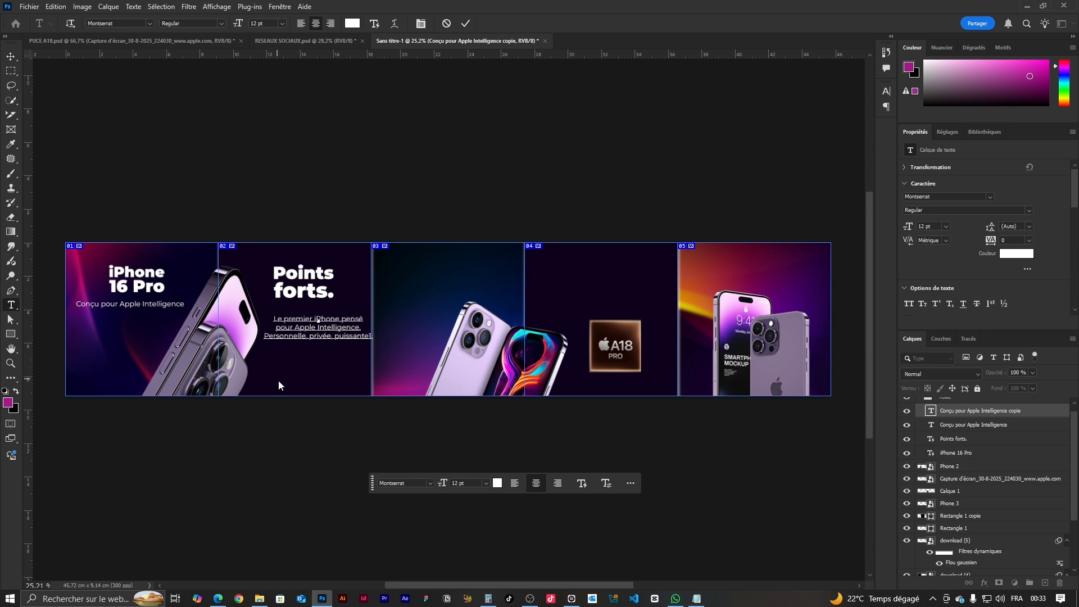
Step: Finish the 12 pt text "Le premier iPhone pensé pour Apple Intelligence. Personnelle, privée, puissante1." below the slice 02 title
key(ctrl+Return)
key(v)
click(332, 213)
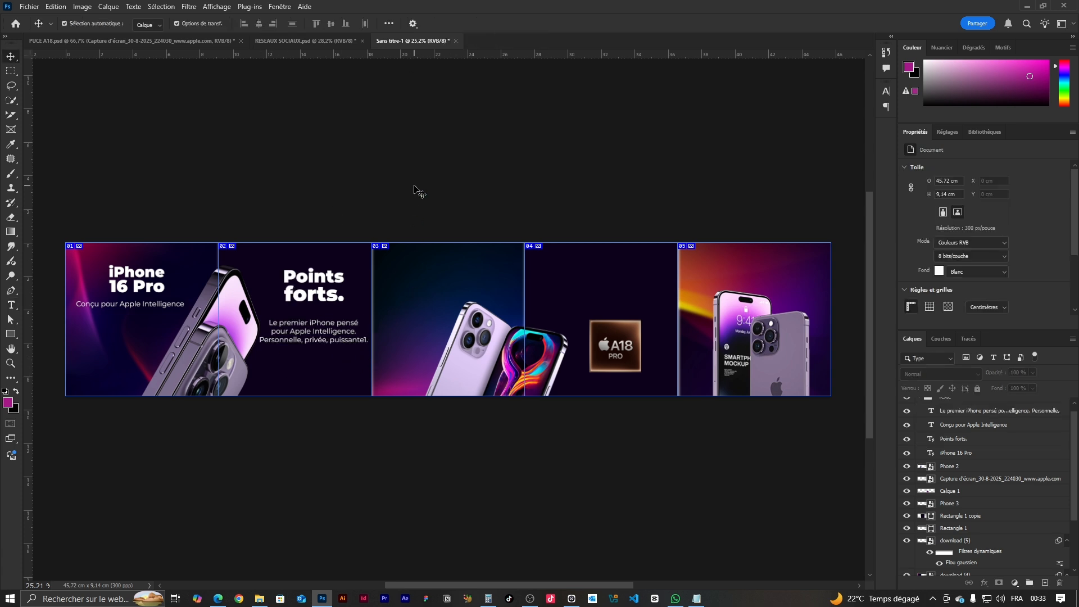
Step: Duplicate the slice 02 body text into slice 03 and replace it with "Si fluide. Si rapide. La toute nouvelle Commande de l'appareil photo vous obéit au doigt et à l'œil."
click(294, 356)
click(306, 340)
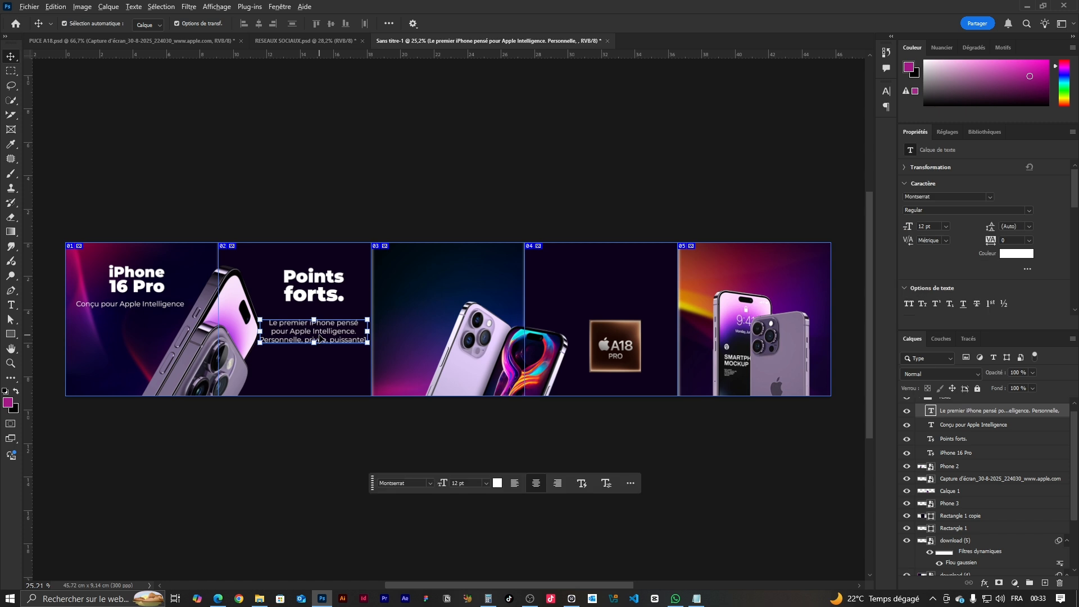
drag(326, 337, 430, 284)
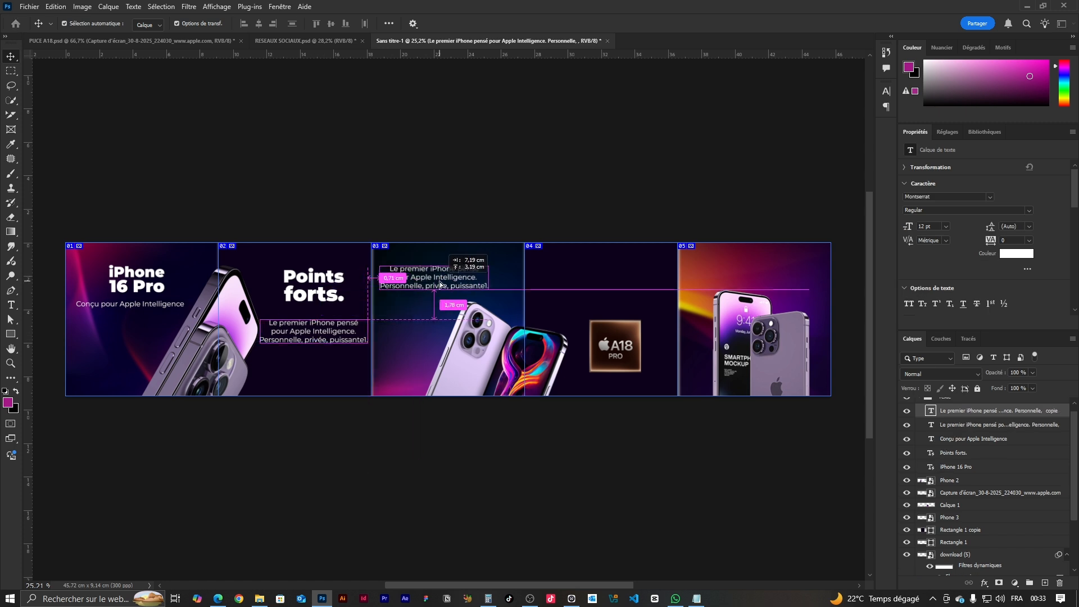
key(super+v)
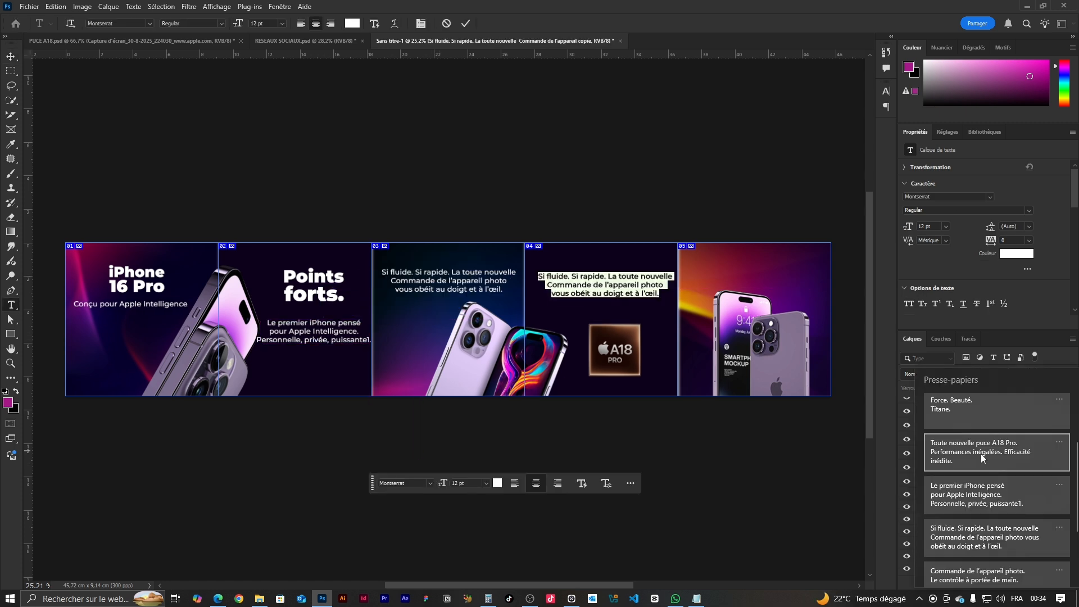
Step: Replace the copied text in slice 04 with "Toute nouvelle puce A18 Pro. Performances inégalées. Efficacité inédite.", putting the last sentence on its own line
click(982, 458)
scroll(566, 285, up, 2)
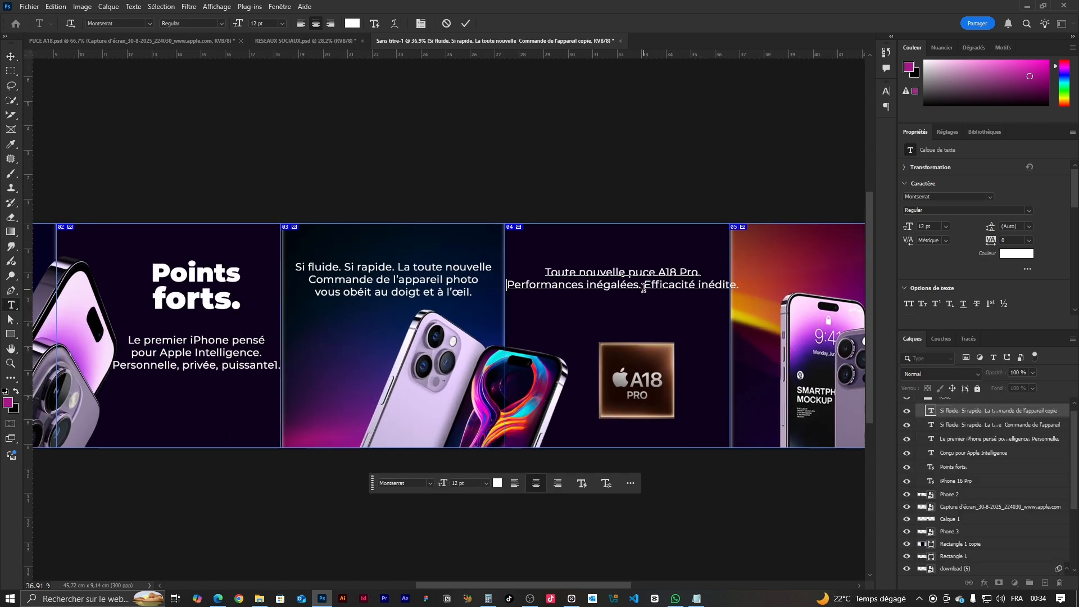
key(Return)
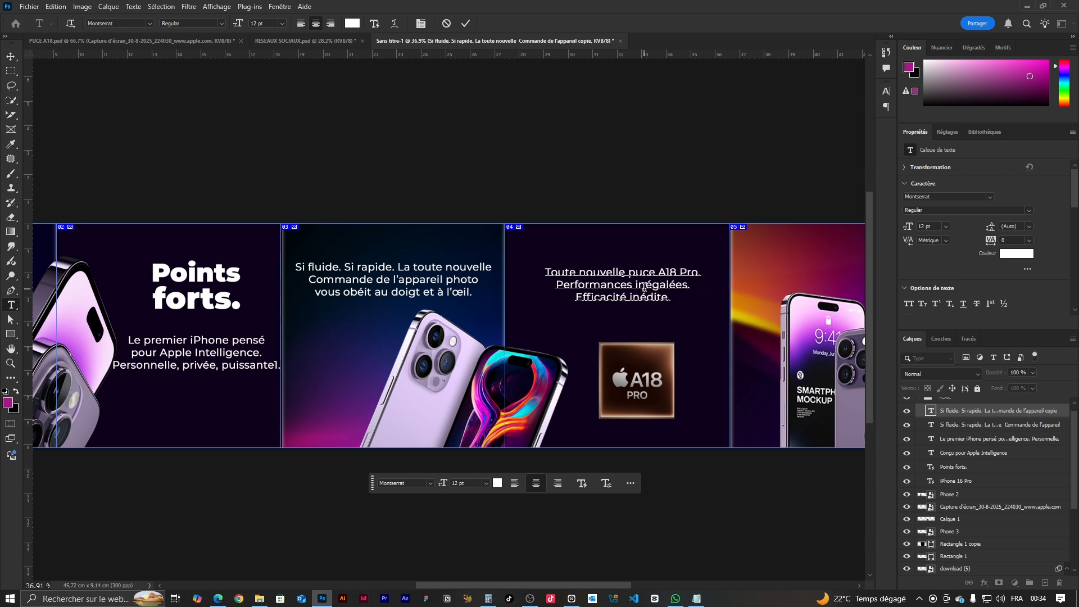
click(466, 22)
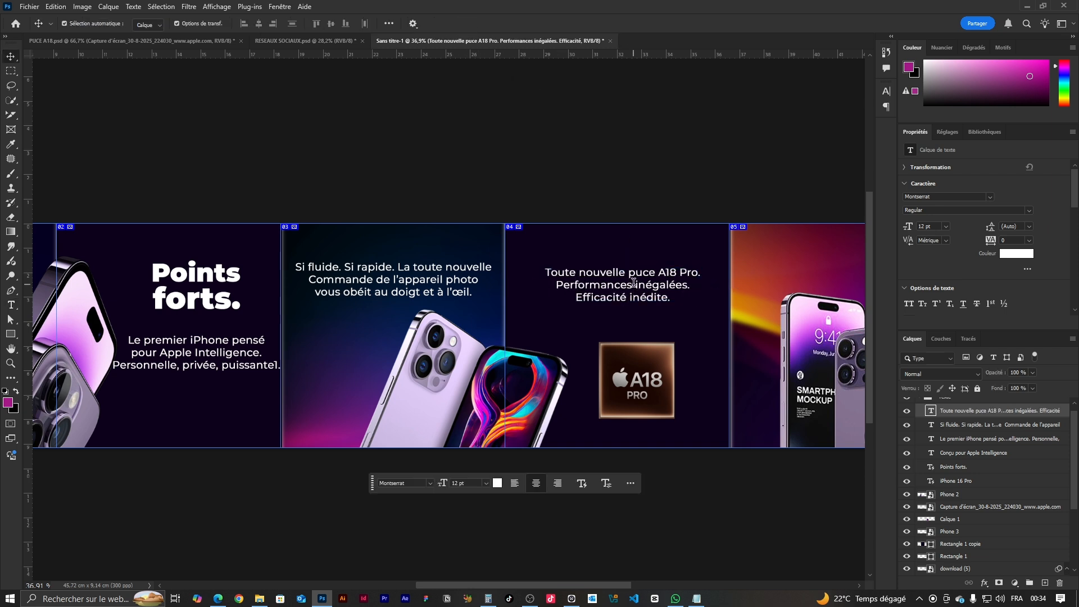
double_click(931, 410)
click(882, 90)
click(861, 117)
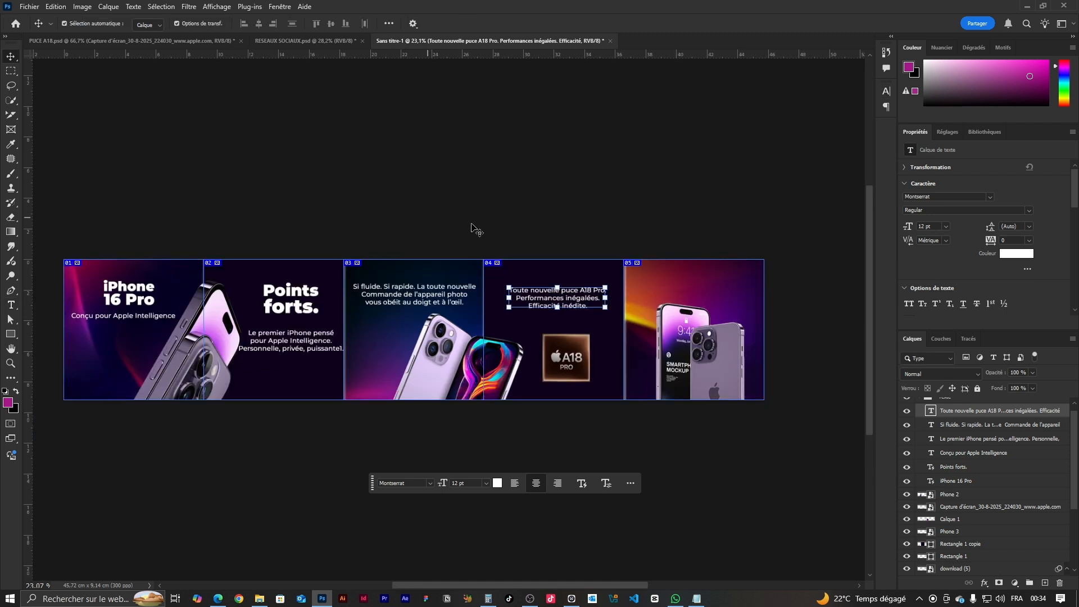
click(482, 167)
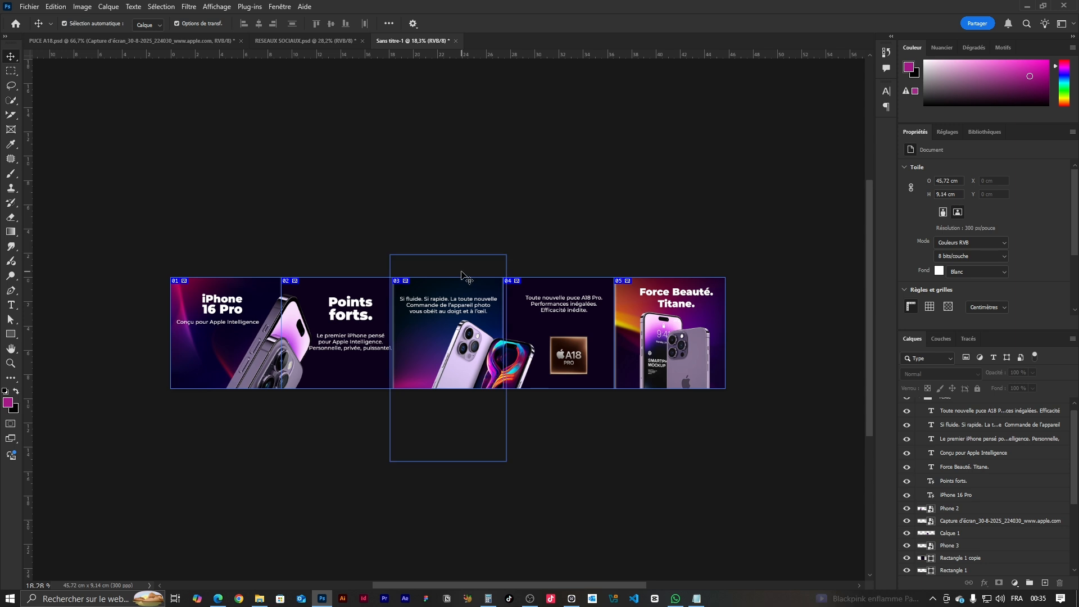
Step: Export the carousel for the web as an optimized JPEG at Maximum quality 100, 5400 × 1080 px, and start saving it
click(29, 6)
mouse_move(152, 202)
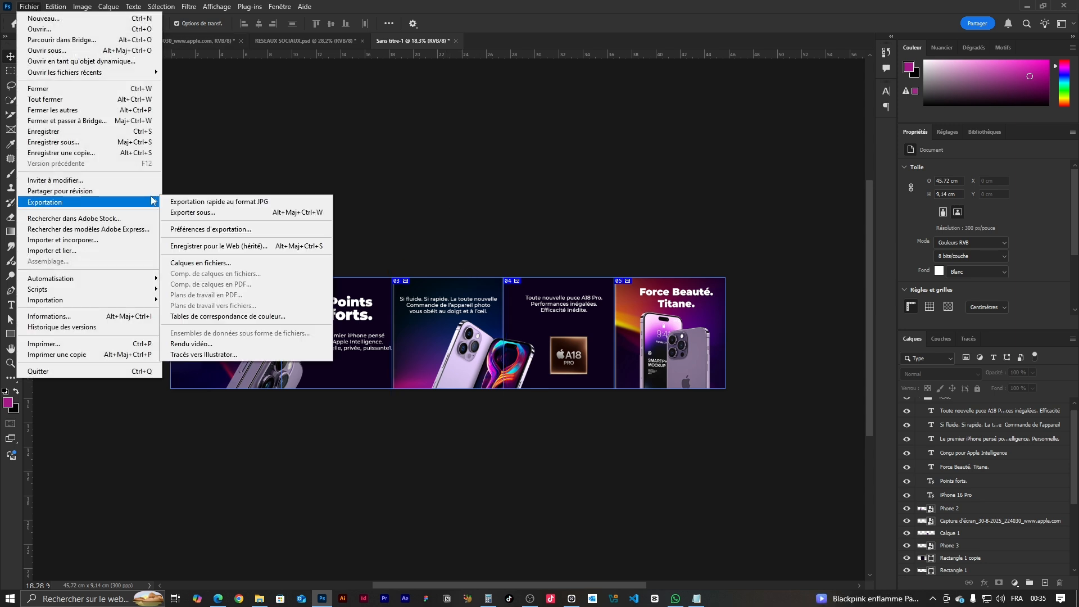
click(243, 248)
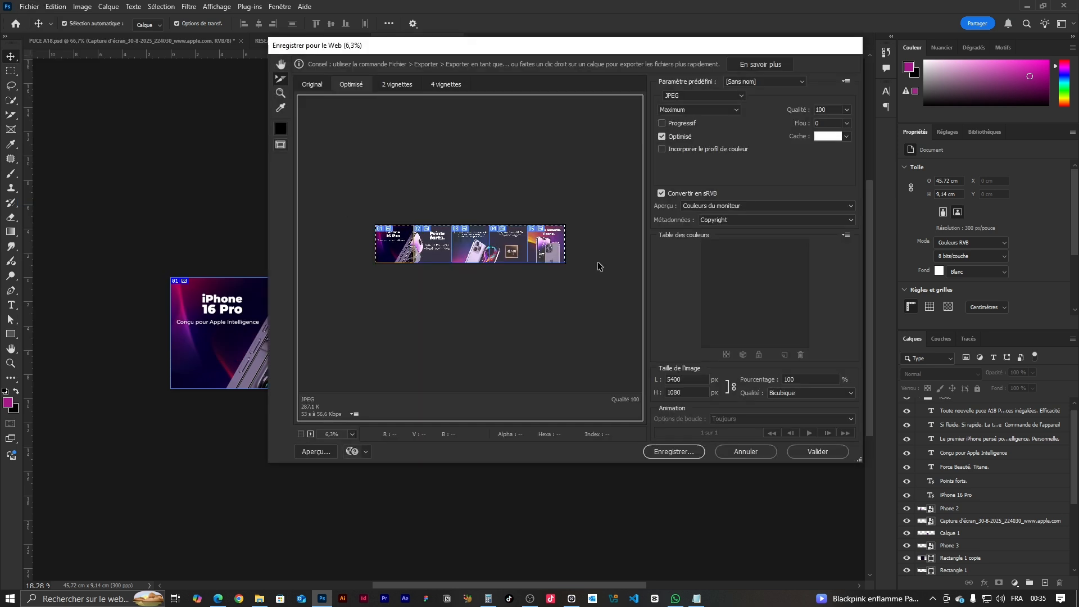
click(674, 452)
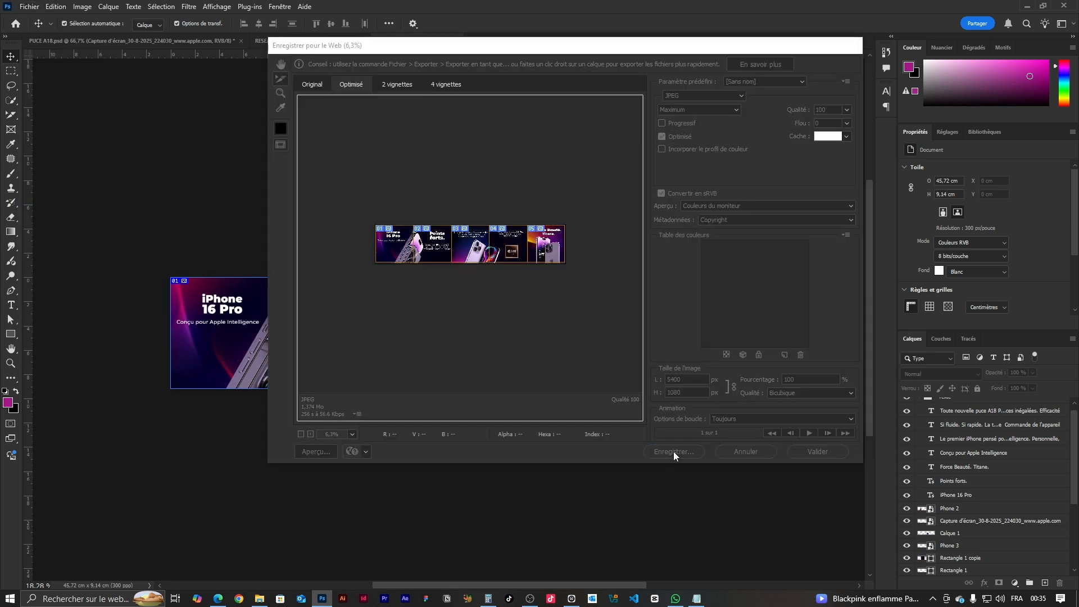